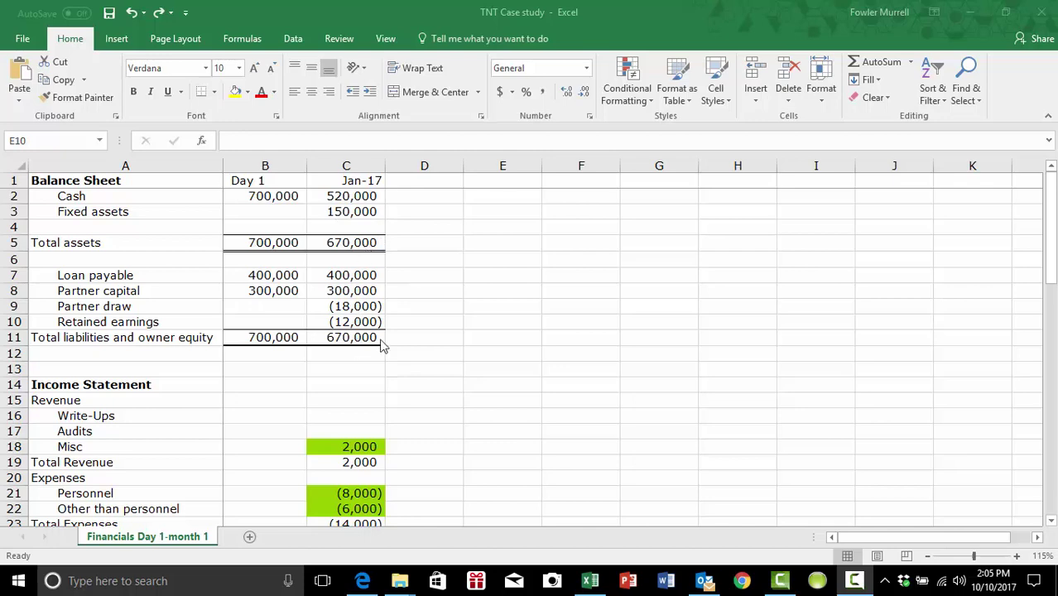
Examine the balance sheet, income statement, and direct and indirect cash flow statements, including their Day 1 and Jan-17 totals
{"action": "scroll", "coordinate": [445, 374], "scroll_direction": "down", "scroll_amount": 9}
{"action": "scroll", "coordinate": [445, 366], "scroll_direction": "down", "scroll_amount": 7}
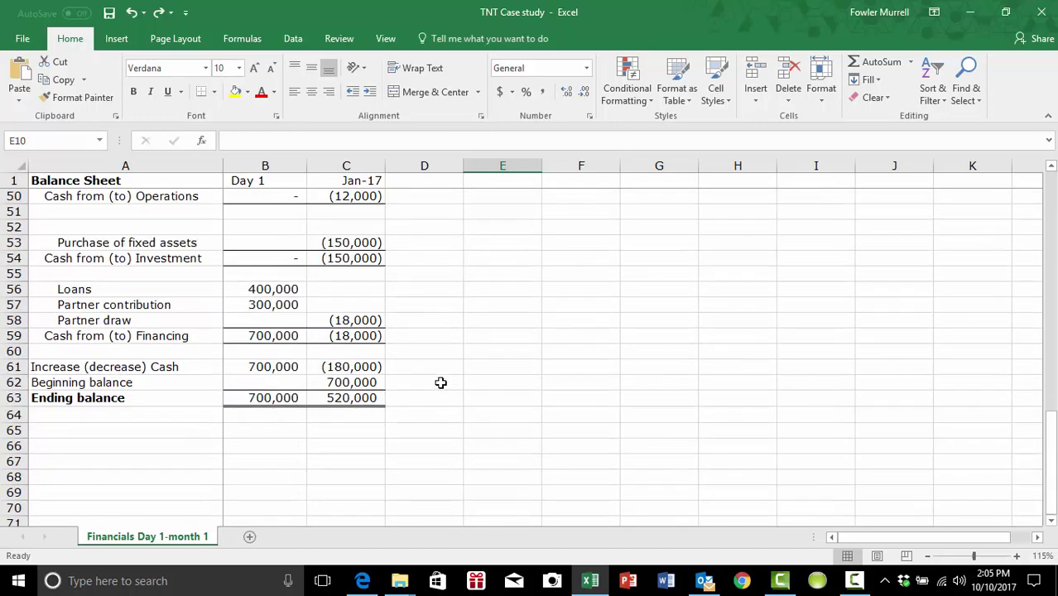
{"action": "scroll", "coordinate": [439, 380], "scroll_direction": "up", "scroll_amount": 16}
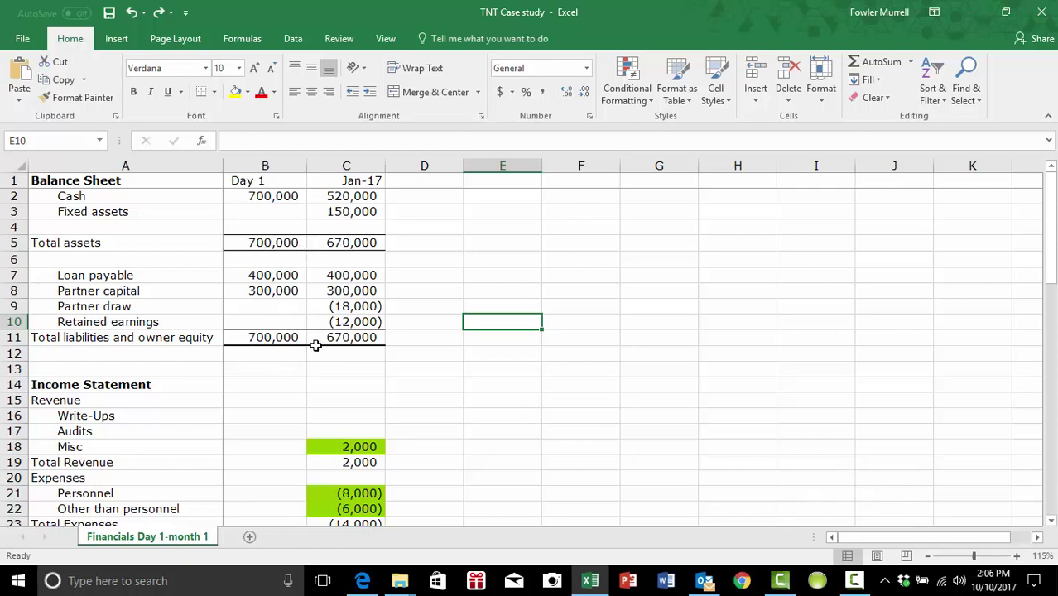
{"action": "scroll", "coordinate": [386, 385], "scroll_direction": "down", "scroll_amount": 9}
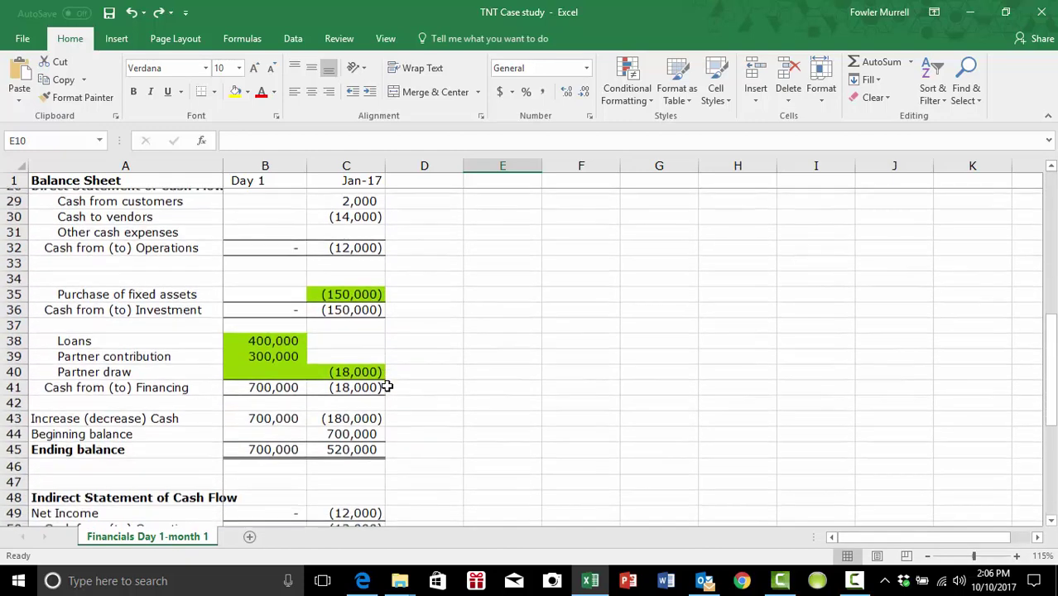
{"action": "scroll", "coordinate": [386, 384], "scroll_direction": "down", "scroll_amount": 2}
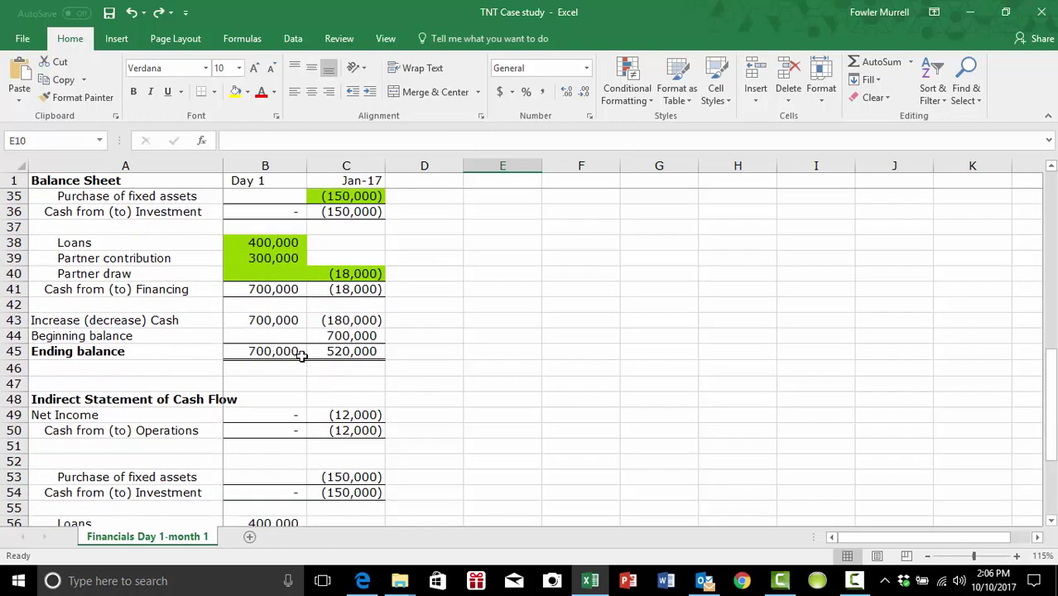
{"action": "scroll", "coordinate": [387, 373], "scroll_direction": "down", "scroll_amount": 5}
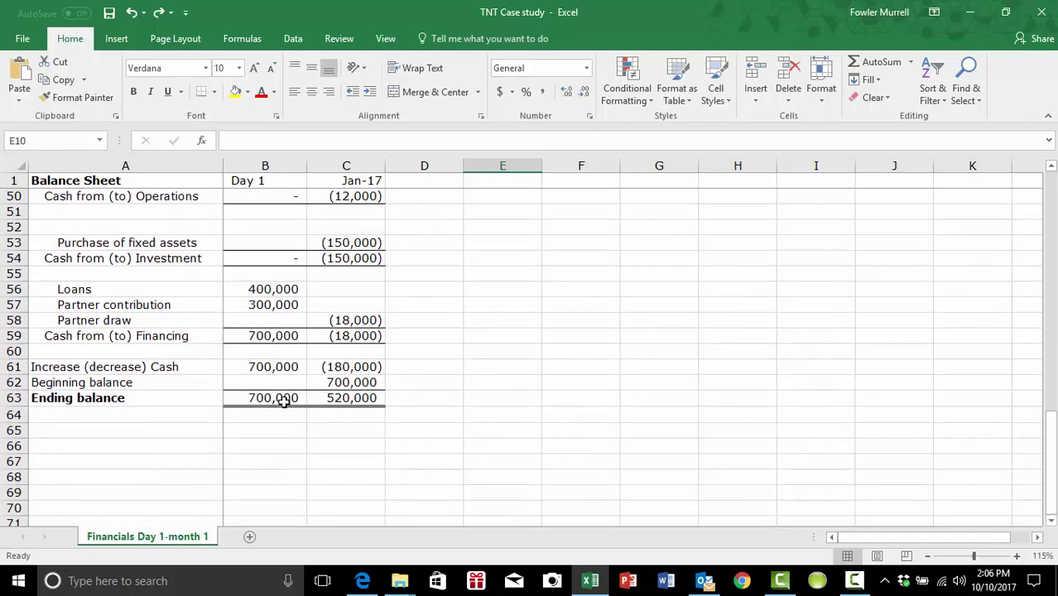
{"action": "scroll", "coordinate": [330, 396], "scroll_direction": "up", "scroll_amount": 15}
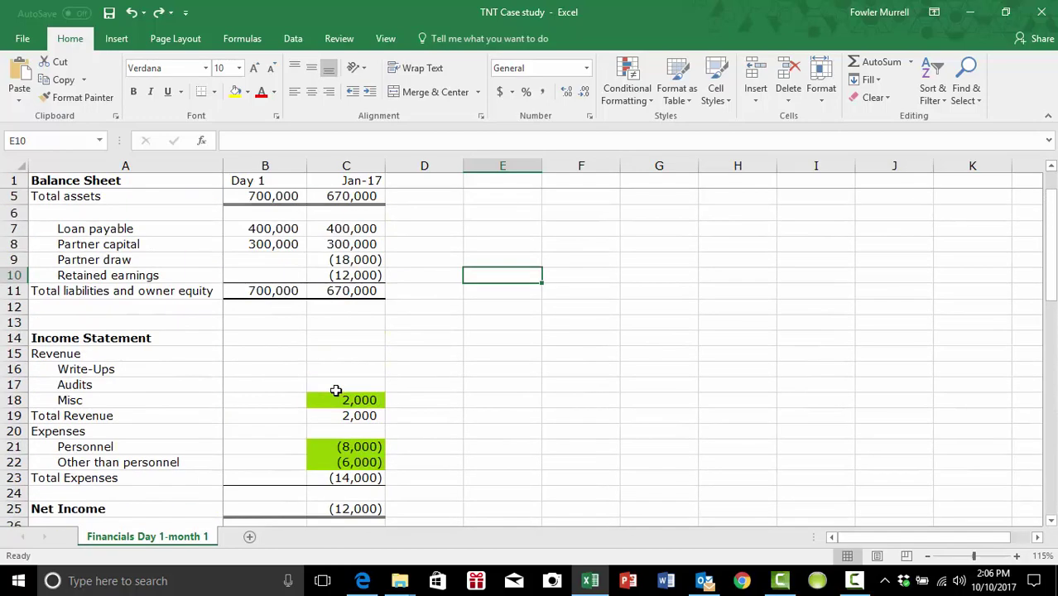
{"action": "scroll", "coordinate": [335, 390], "scroll_direction": "up", "scroll_amount": 1}
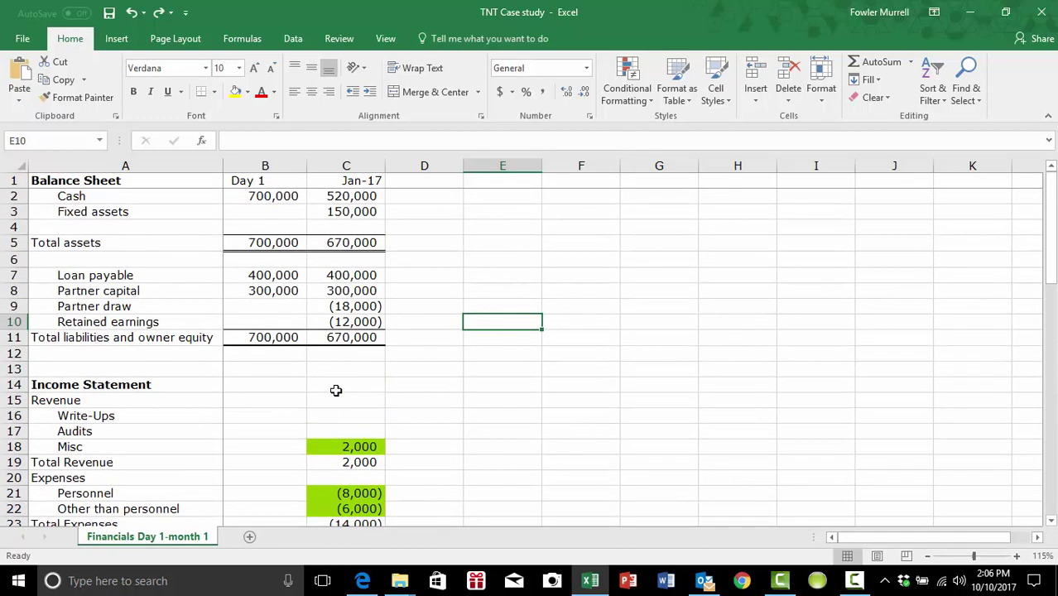
Add a Day 1 balance check in B12 that subtracts total liabilities and owner equity from total assets with =B5-B11
{"action": "left_click", "coordinate": [280, 354]}
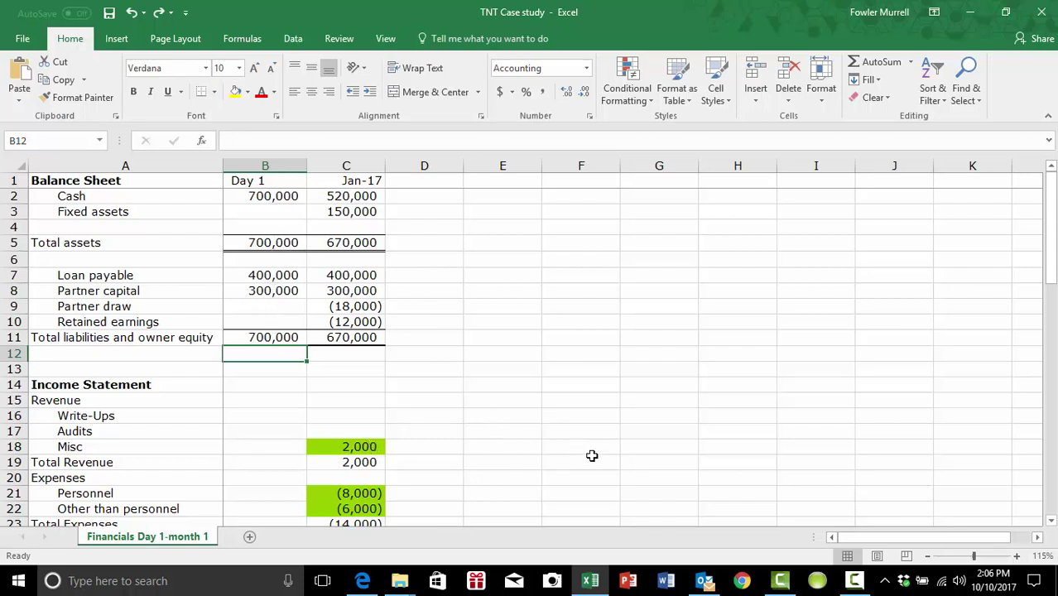
{"action": "type", "text": "="}
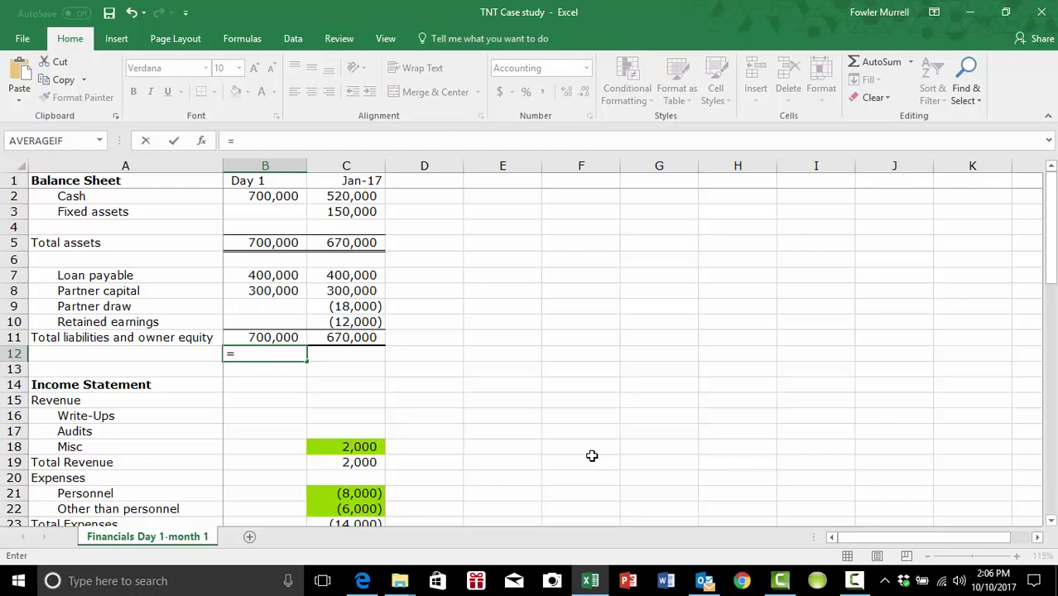
{"action": "left_click", "coordinate": [278, 243]}
{"action": "type", "text": "-"}
{"action": "left_click", "coordinate": [277, 338]}
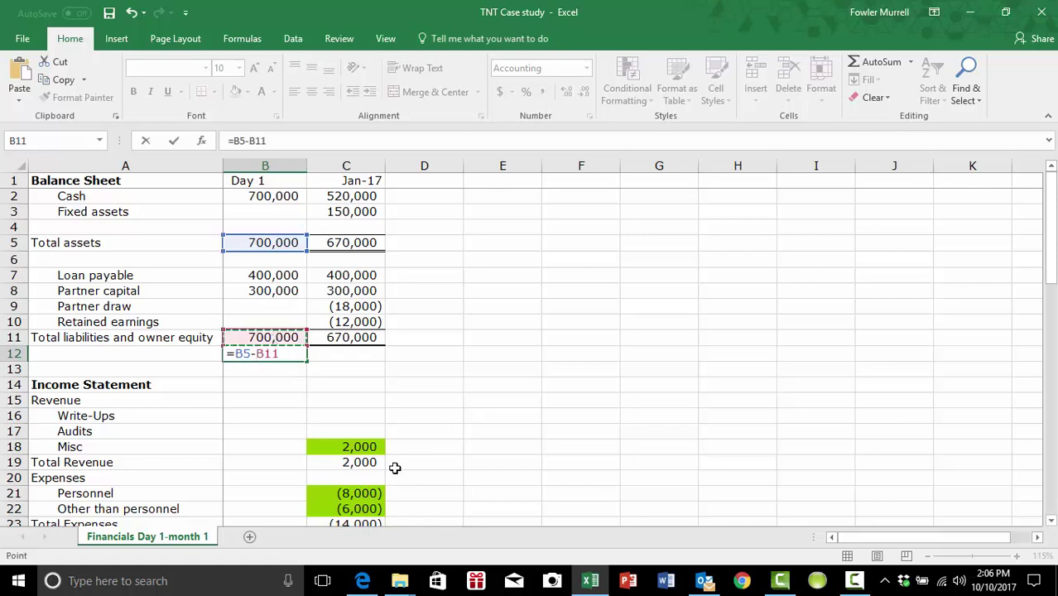
{"action": "key", "text": "Tab"}
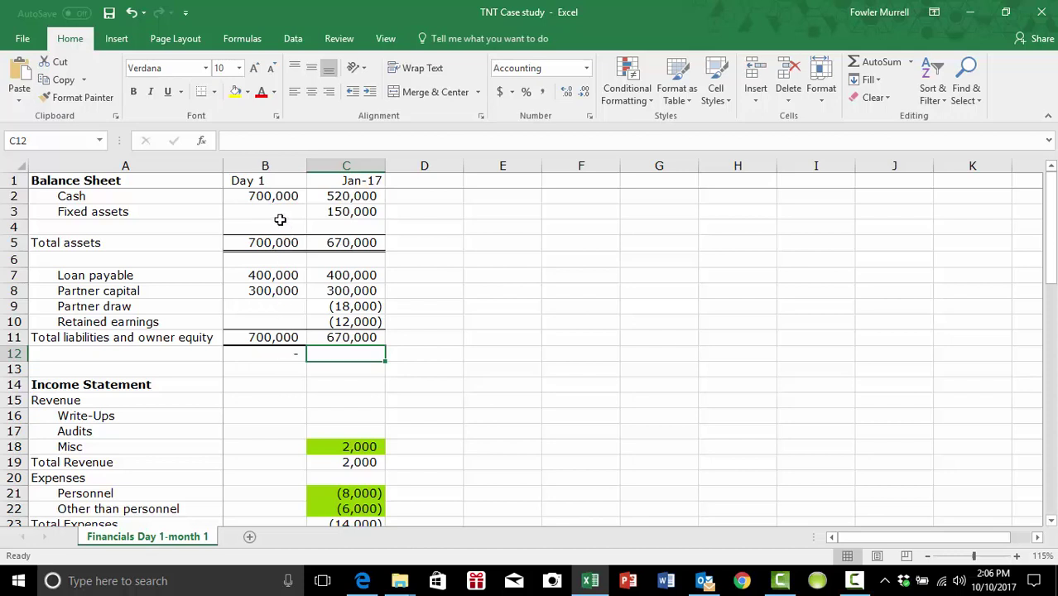
Test the Day 1 balance check by clearing the Cash amount in B2 and undoing the deletion
{"action": "left_click", "coordinate": [274, 196]}
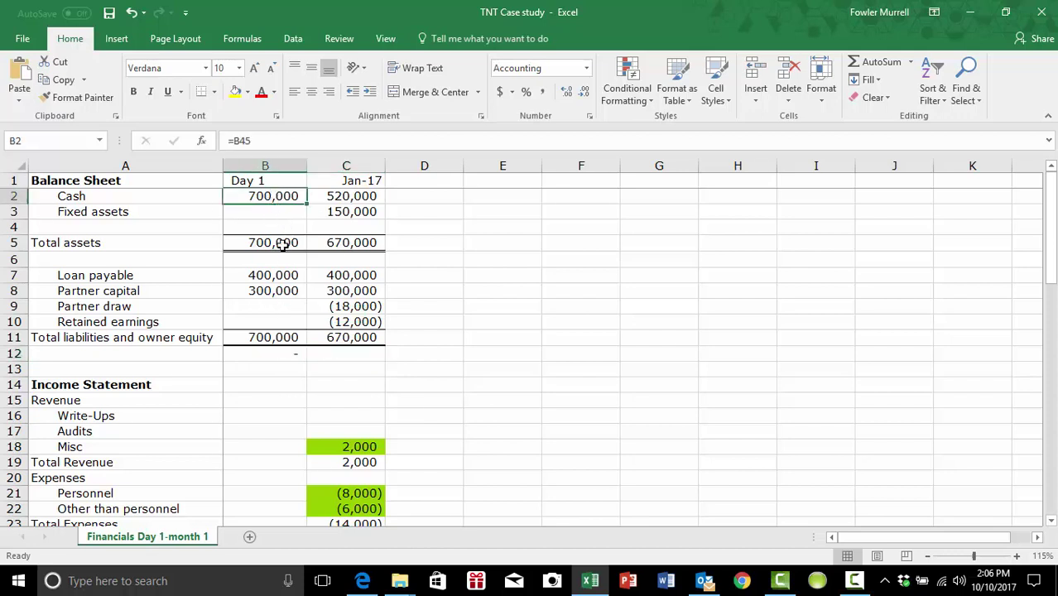
{"action": "key", "text": "Delete"}
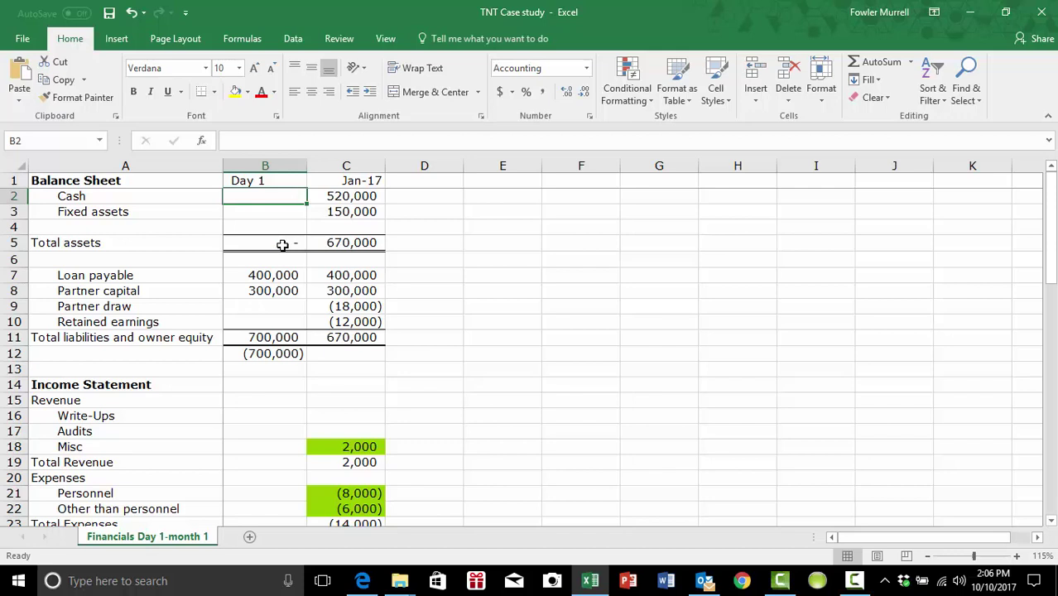
{"action": "left_click", "coordinate": [131, 14]}
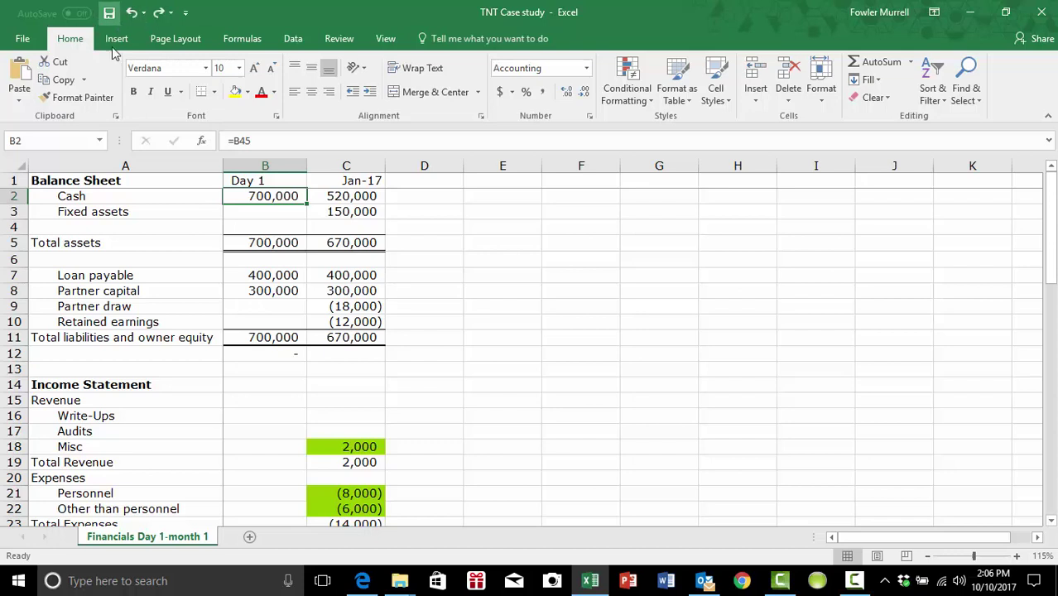
Create a conditional formatting rule for the check cell B12 that targets cell values not equal to 0
{"action": "left_click", "coordinate": [269, 353]}
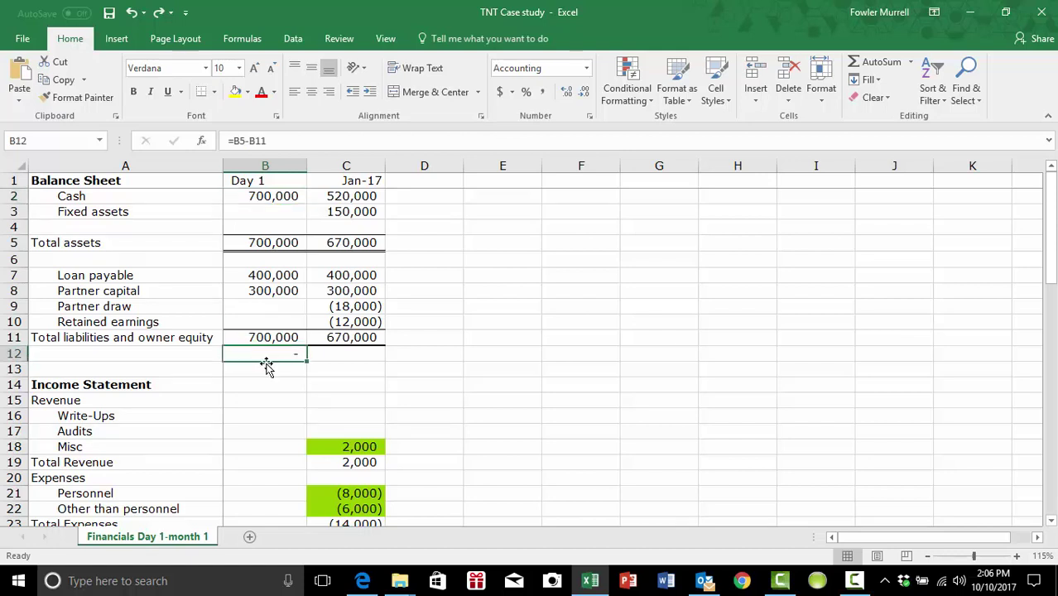
{"action": "left_click", "coordinate": [648, 100]}
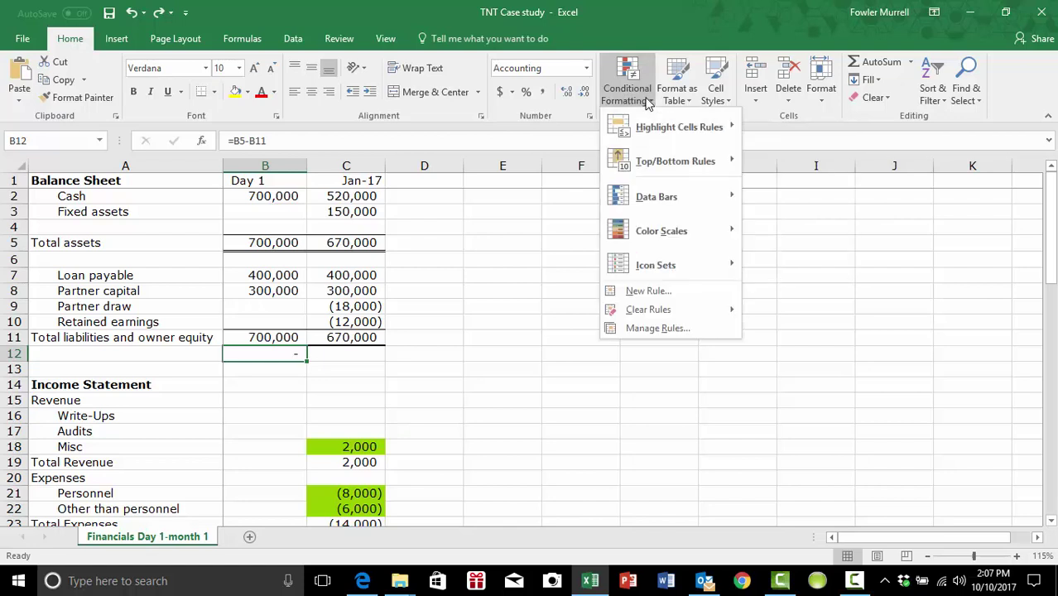
{"action": "mouse_move", "coordinate": [650, 129]}
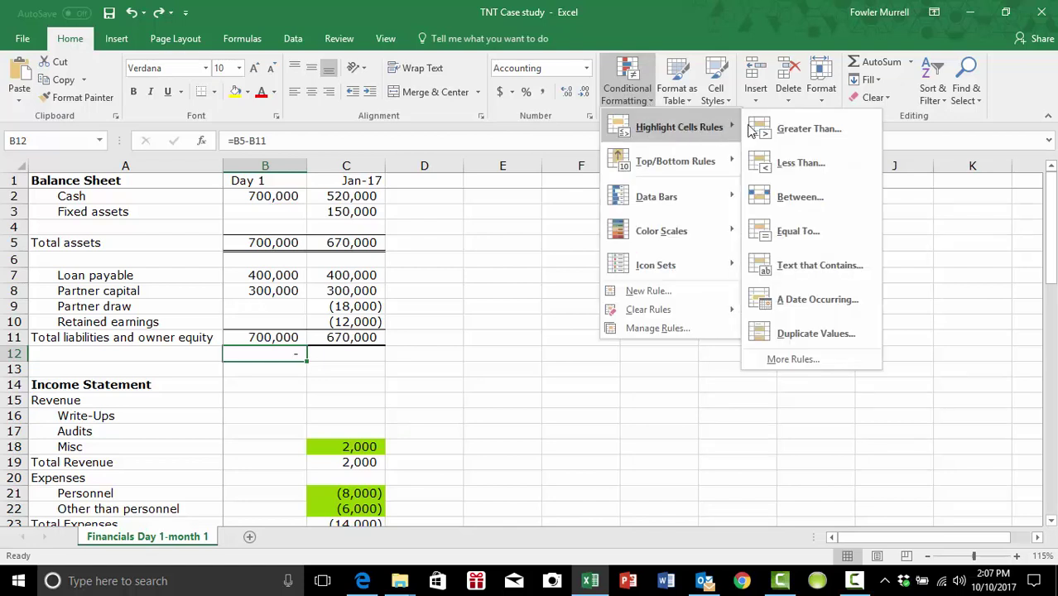
{"action": "left_click", "coordinate": [798, 361]}
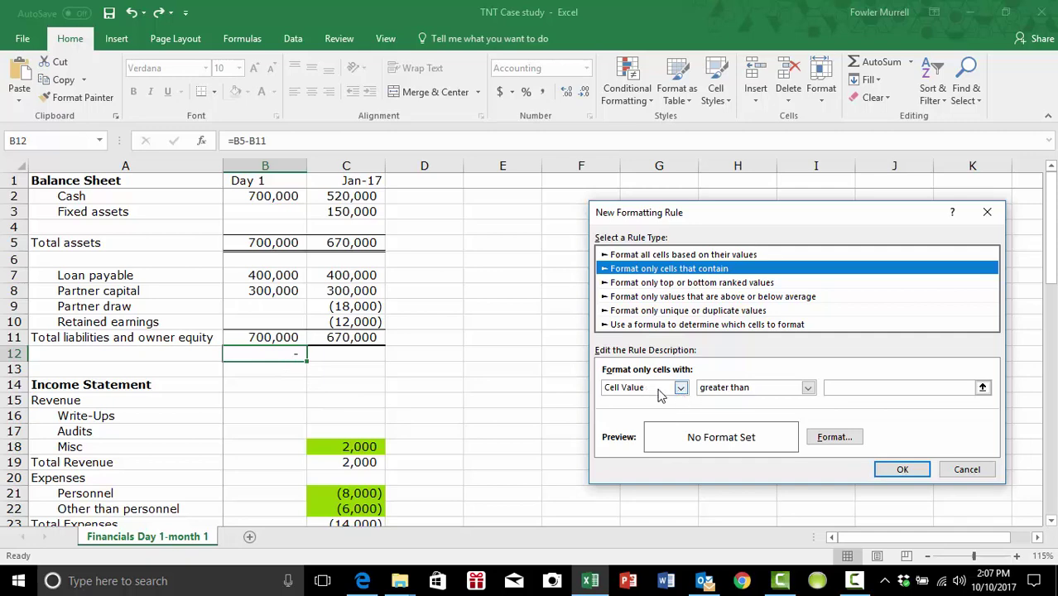
{"action": "left_click", "coordinate": [806, 389]}
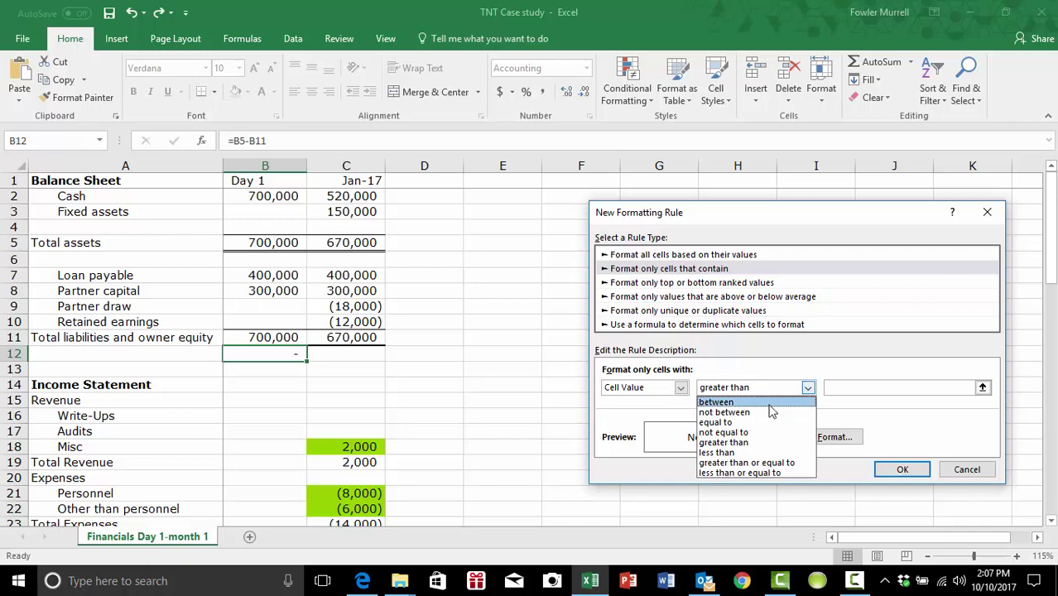
{"action": "left_click", "coordinate": [743, 432]}
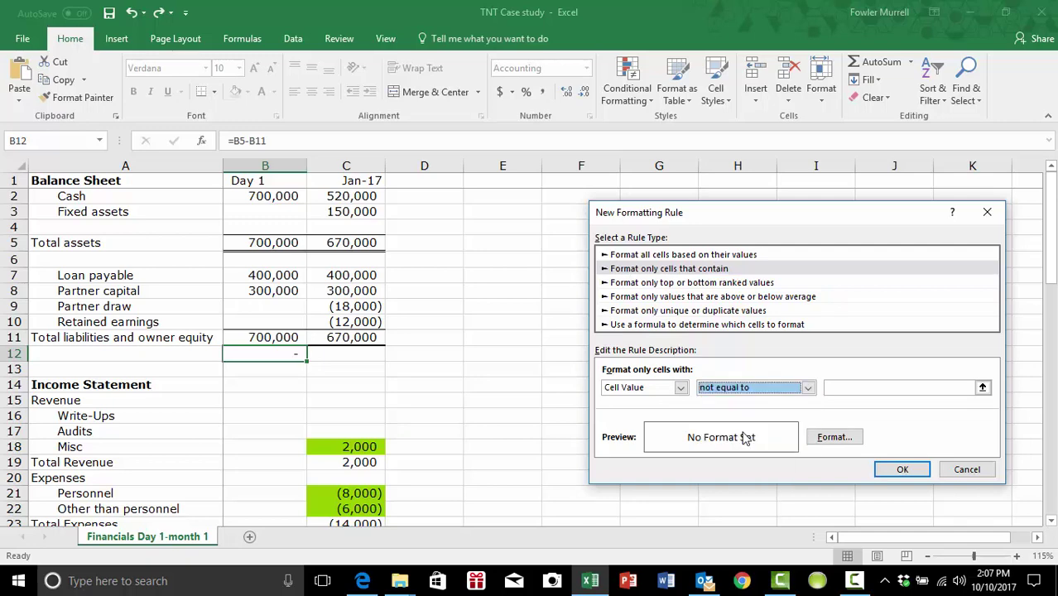
{"action": "left_click", "coordinate": [851, 386]}
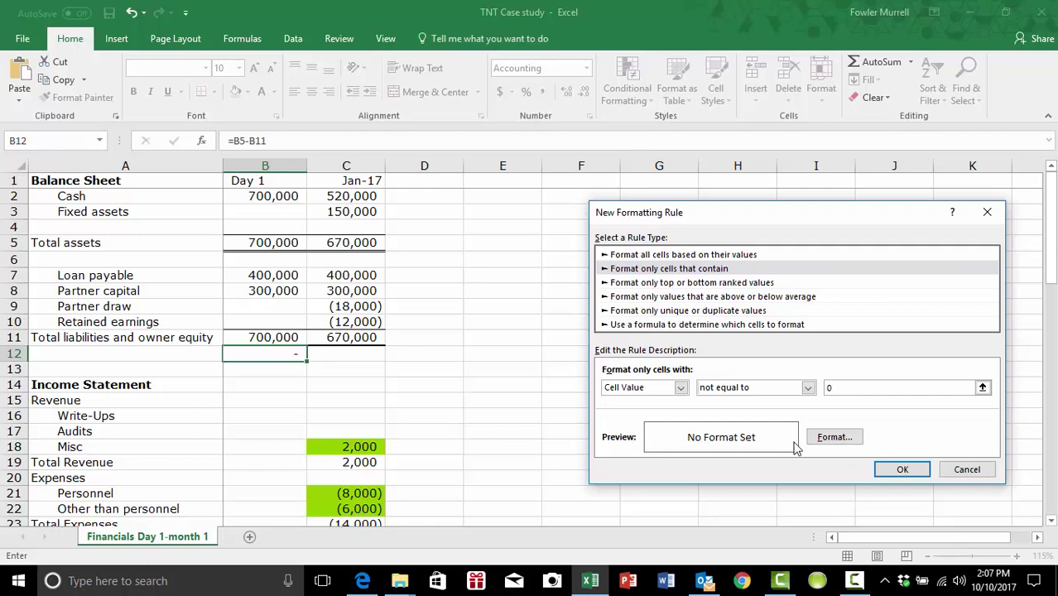
Give the new formatting rule a red background fill and apply it to B12
{"action": "left_click", "coordinate": [837, 441]}
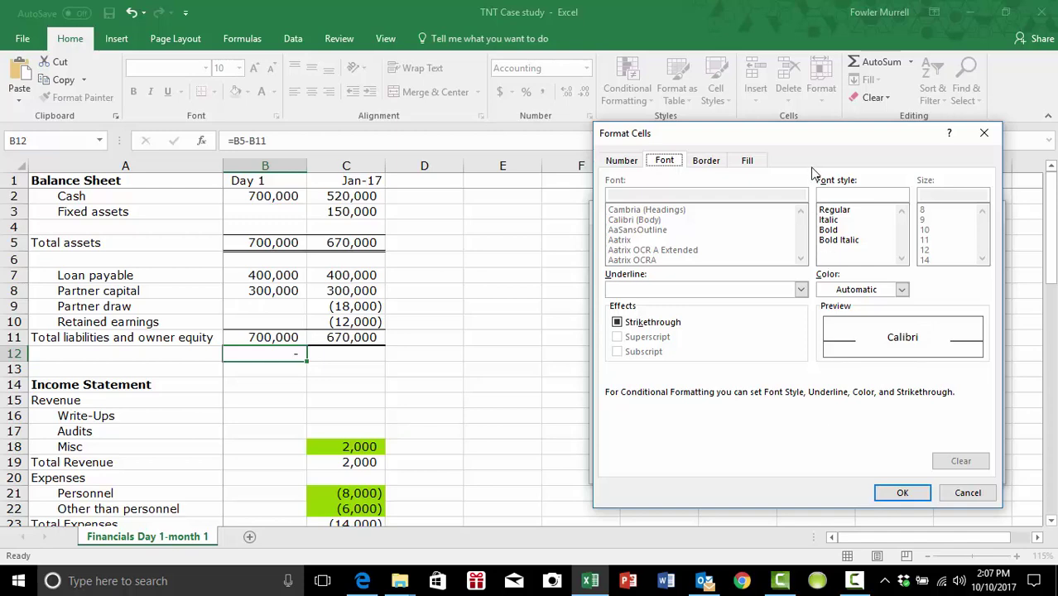
{"action": "left_click", "coordinate": [752, 162]}
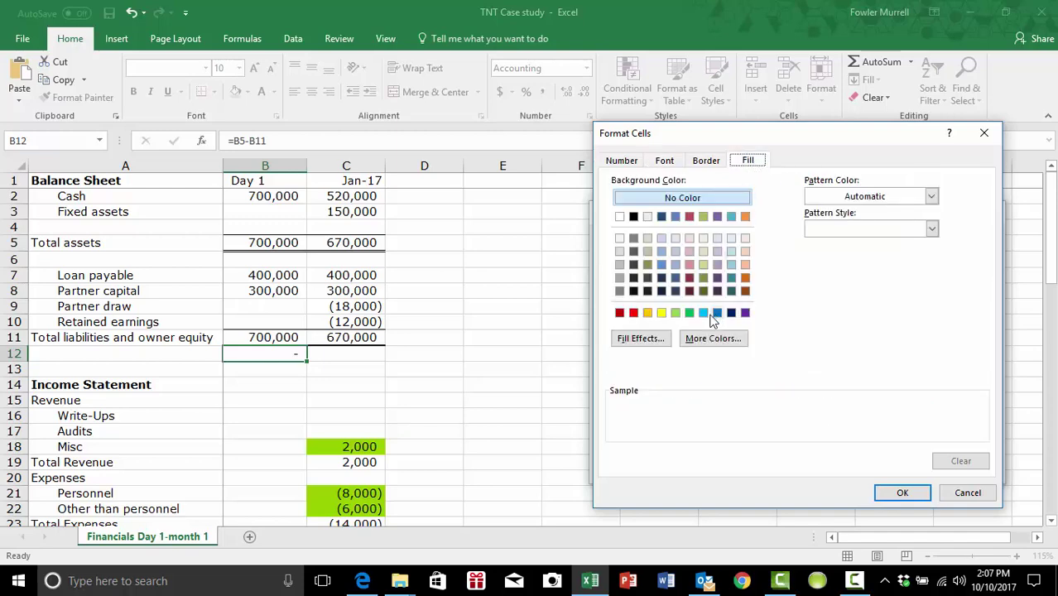
{"action": "left_click", "coordinate": [633, 312]}
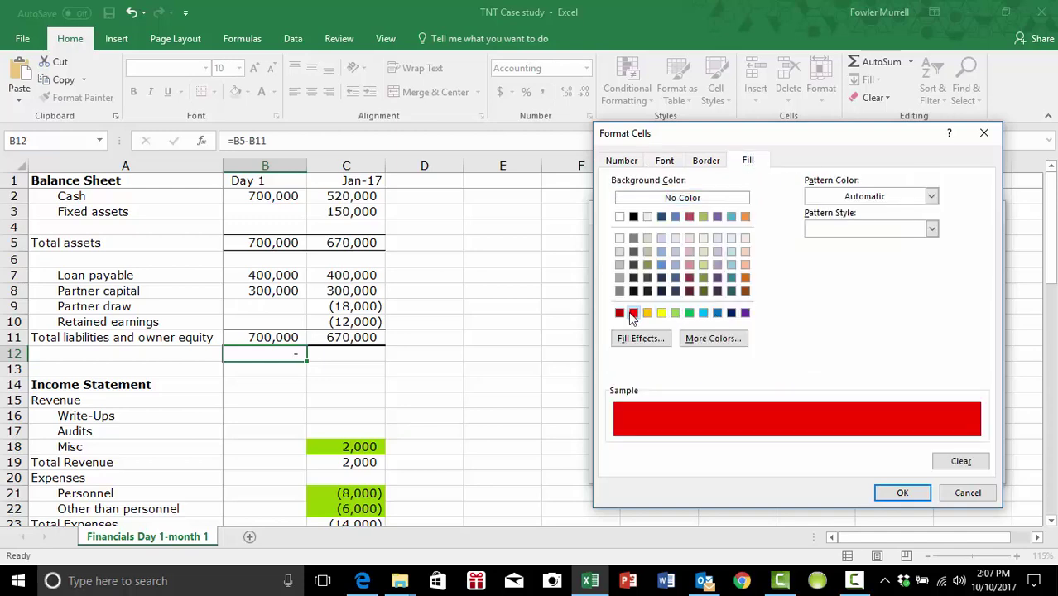
{"action": "left_click", "coordinate": [900, 493]}
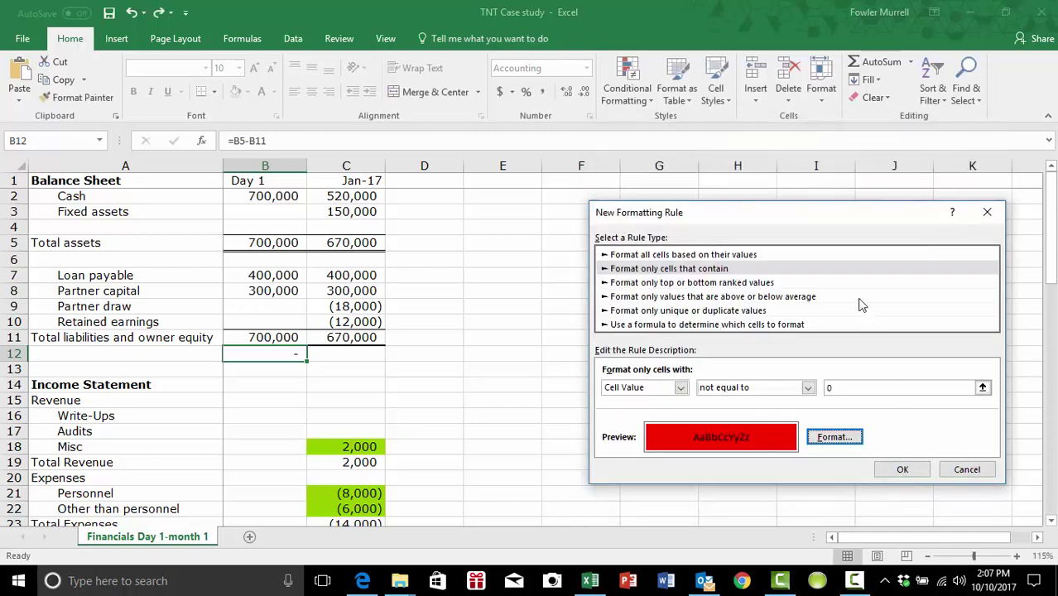
{"action": "left_click", "coordinate": [902, 470]}
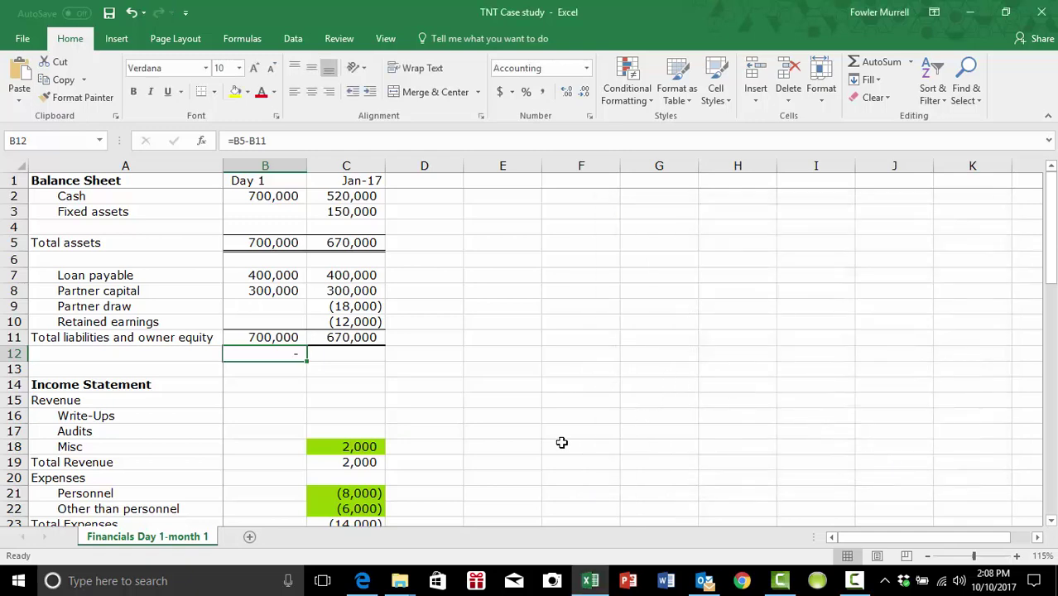
Test the red warning format in B12 by clearing the Day 1 Cash amount and undoing the deletion
{"action": "left_click", "coordinate": [282, 195]}
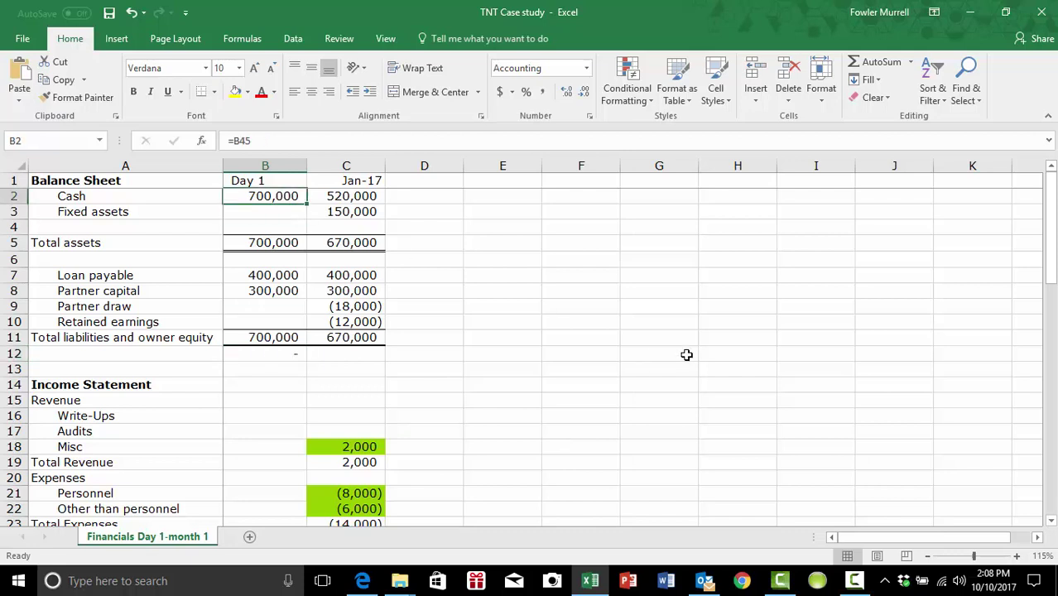
{"action": "key", "text": "Delete"}
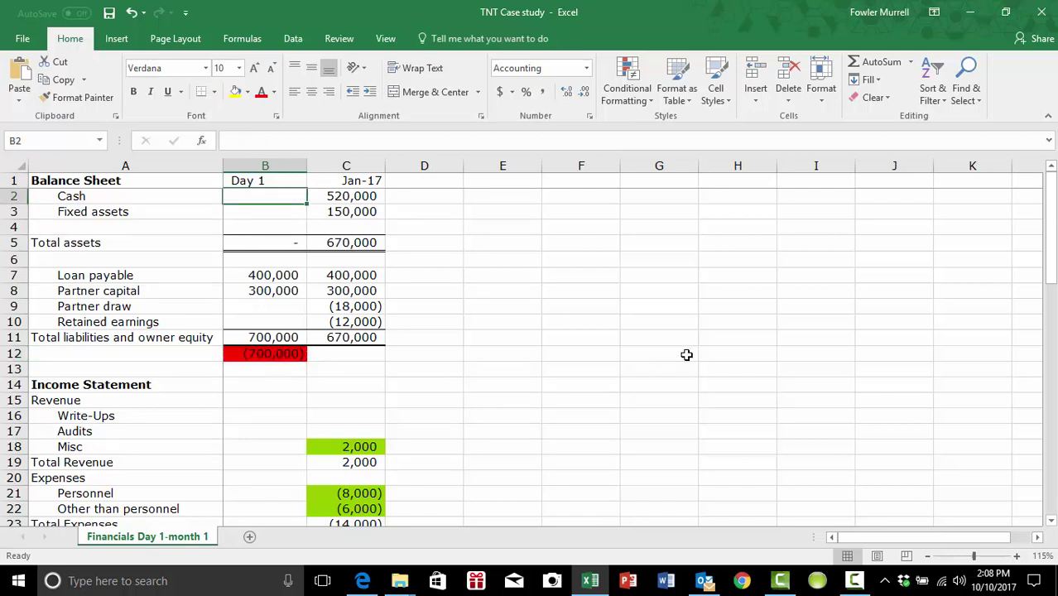
{"action": "left_click", "coordinate": [131, 14]}
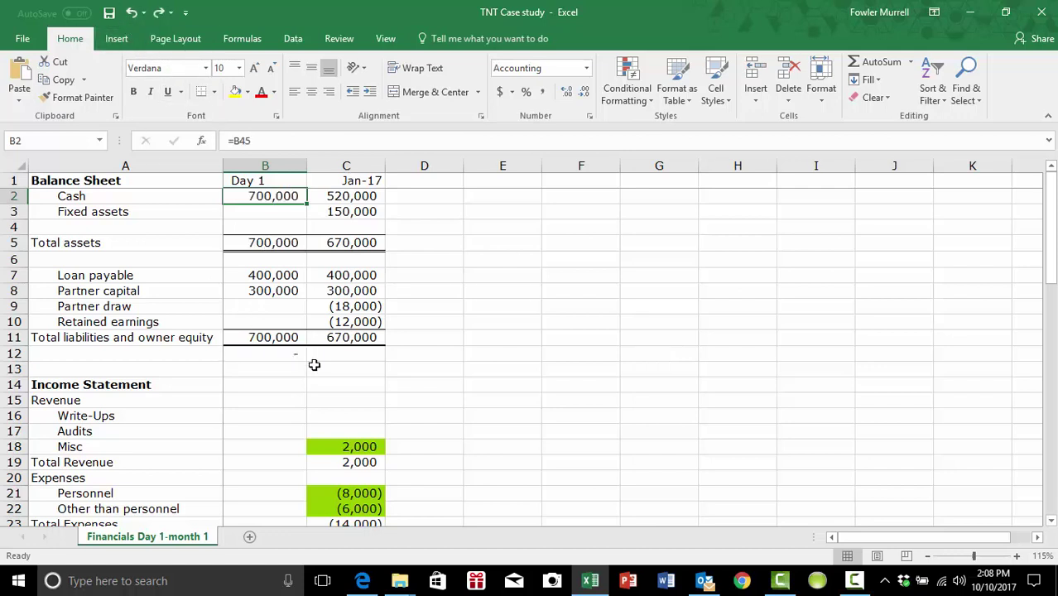
Copy the balance check formula and its conditional formatting from B12 to C12 for Jan-17
{"action": "left_click", "coordinate": [278, 348]}
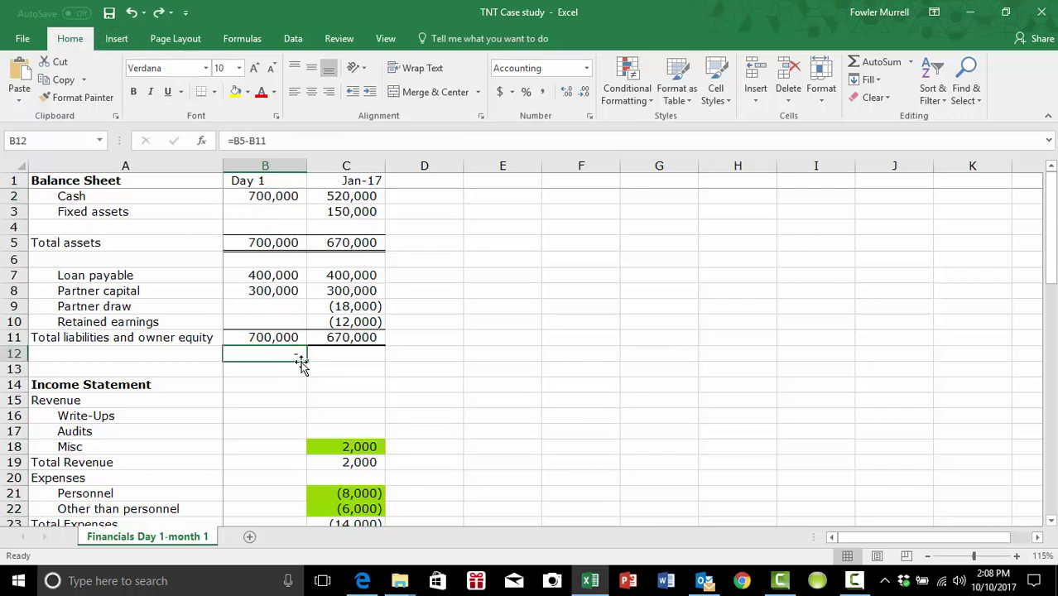
{"action": "left_click_drag", "start_coordinate": [305, 361], "coordinate": [356, 360]}
{"action": "left_click", "coordinate": [490, 395]}
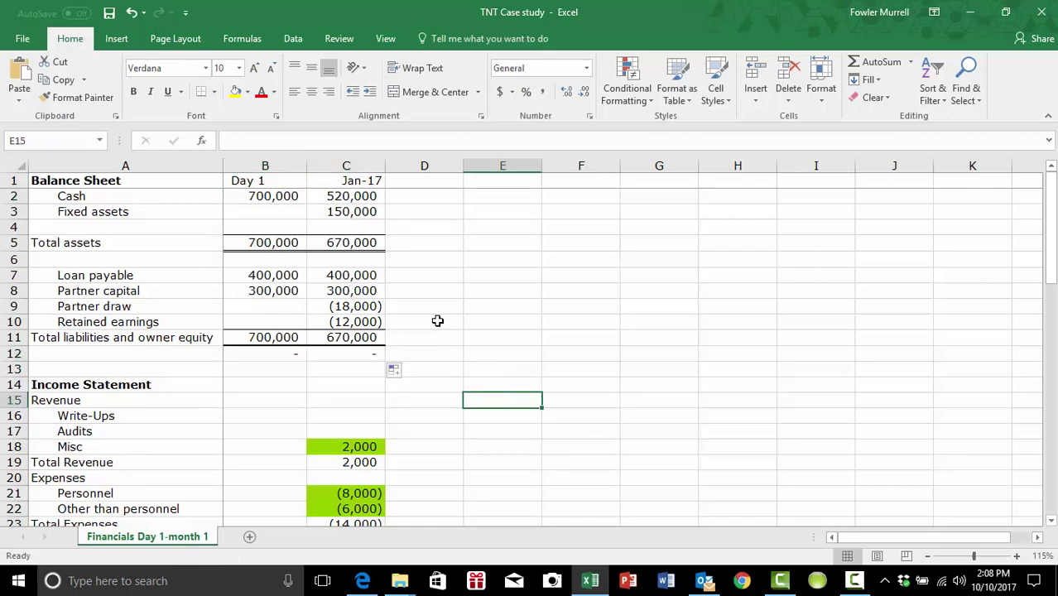
Test the Jan-17 check by clearing the Fixed assets amount in C3 and undoing the deletion
{"action": "left_click", "coordinate": [357, 214]}
{"action": "key", "text": "Delete"}
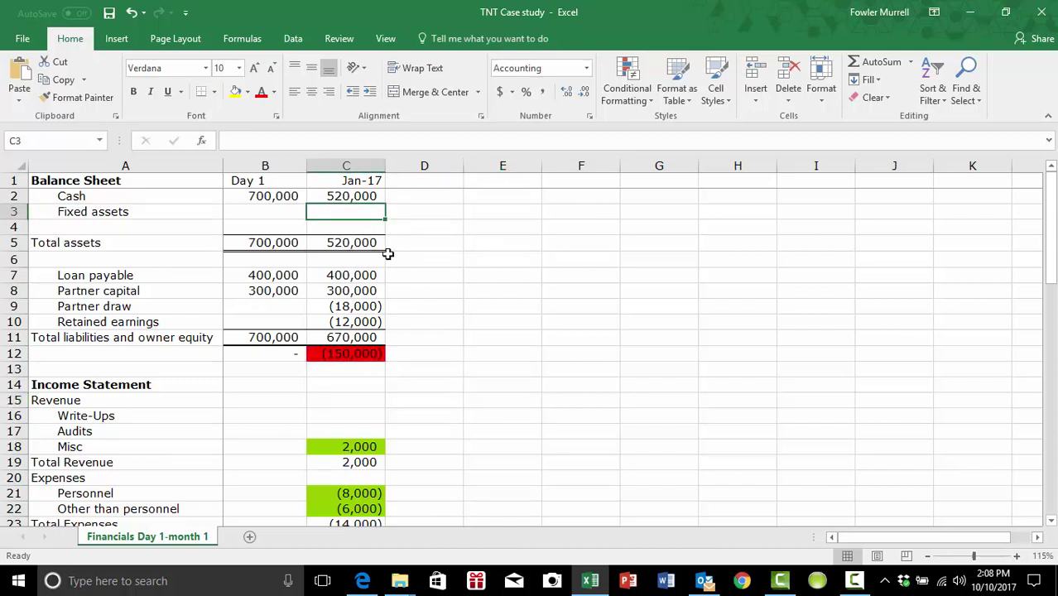
{"action": "left_click", "coordinate": [131, 11]}
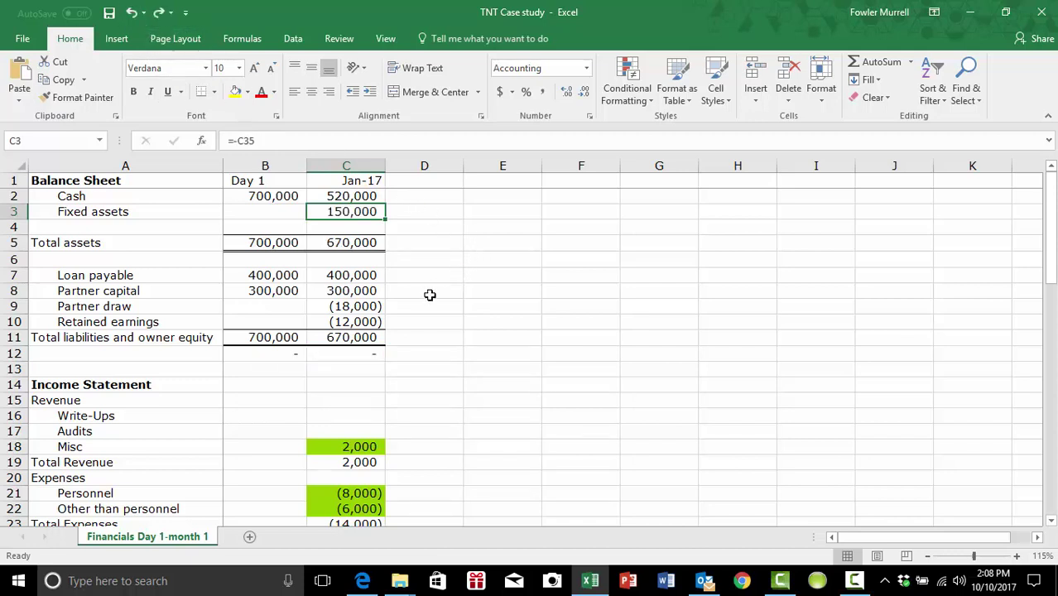
Review the direct and indirect cash flow statements, comparing their ending balance rows for Day 1 and Jan-17
{"action": "scroll", "coordinate": [430, 298], "scroll_direction": "down", "scroll_amount": 8}
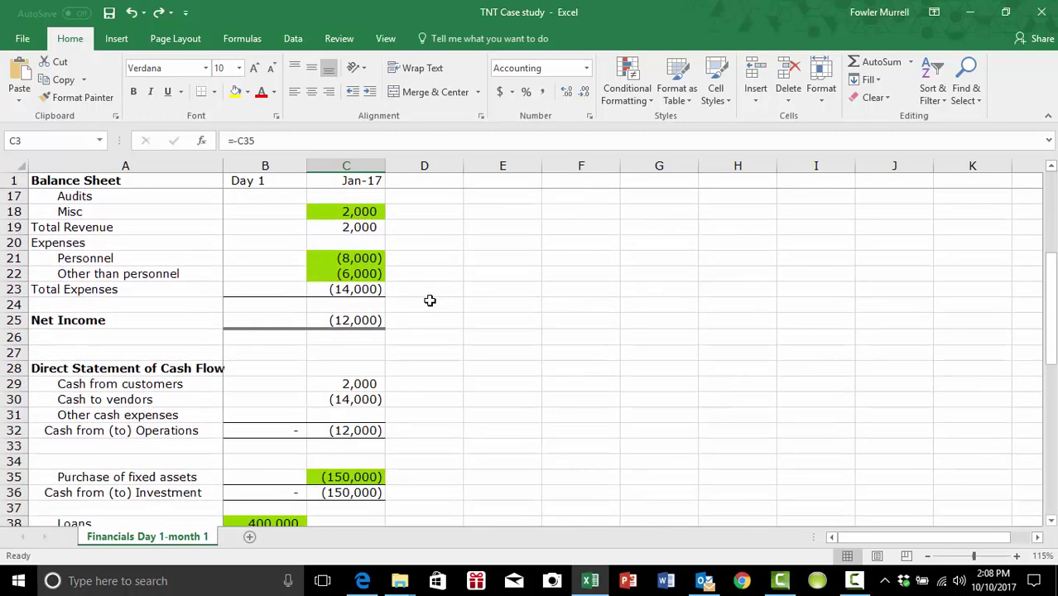
{"action": "scroll", "coordinate": [430, 301], "scroll_direction": "down", "scroll_amount": 6}
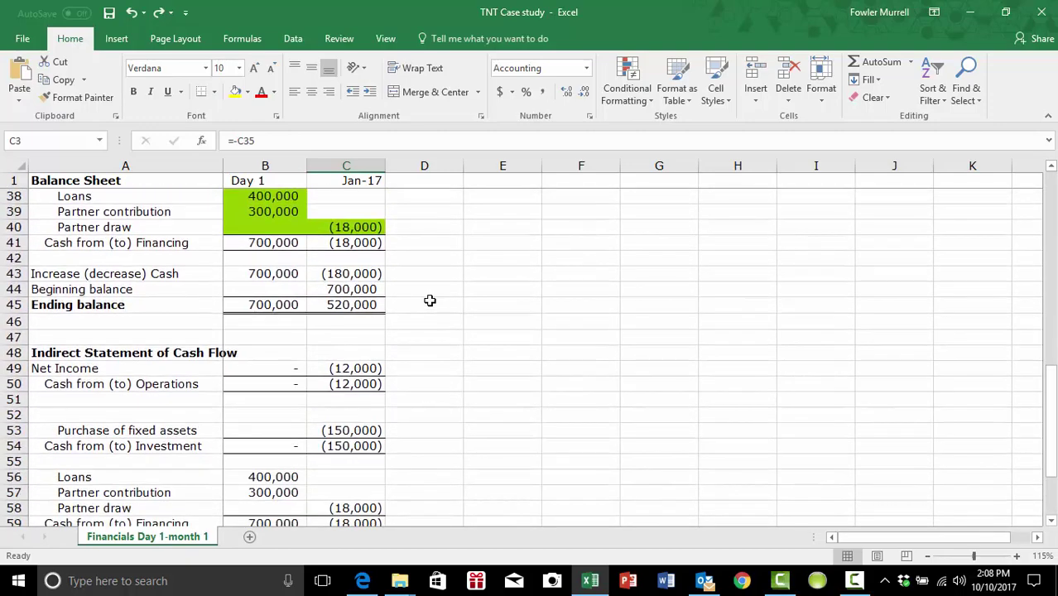
{"action": "scroll", "coordinate": [430, 300], "scroll_direction": "down", "scroll_amount": 1}
{"action": "scroll", "coordinate": [429, 301], "scroll_direction": "up", "scroll_amount": 2}
{"action": "scroll", "coordinate": [429, 300], "scroll_direction": "down", "scroll_amount": 2}
{"action": "scroll", "coordinate": [397, 268], "scroll_direction": "up", "scroll_amount": 3}
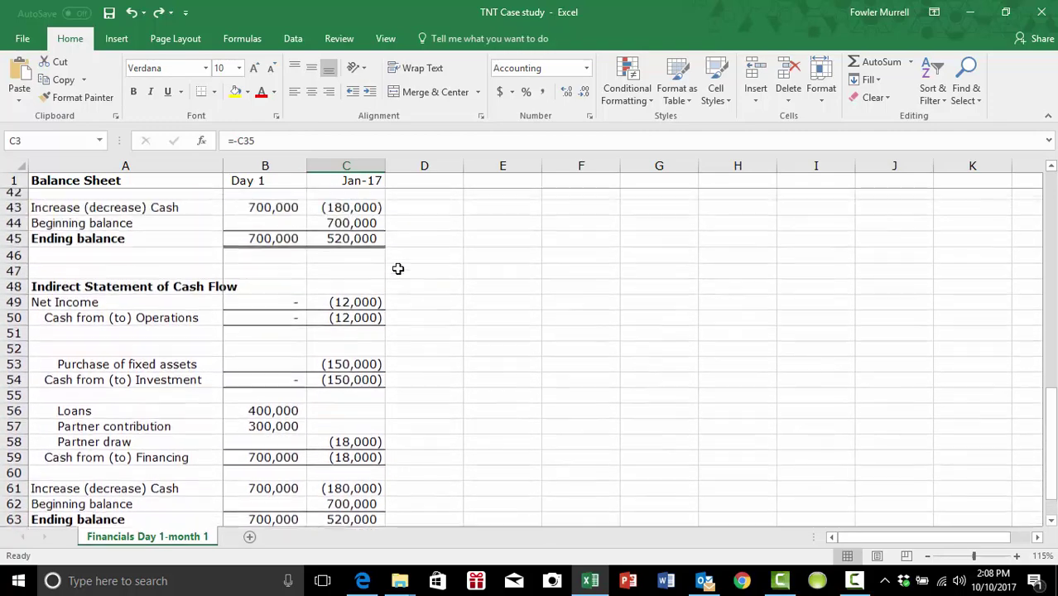
{"action": "scroll", "coordinate": [274, 298], "scroll_direction": "up", "scroll_amount": 1}
{"action": "scroll", "coordinate": [273, 302], "scroll_direction": "down", "scroll_amount": 4}
{"action": "scroll", "coordinate": [273, 301], "scroll_direction": "down", "scroll_amount": 1}
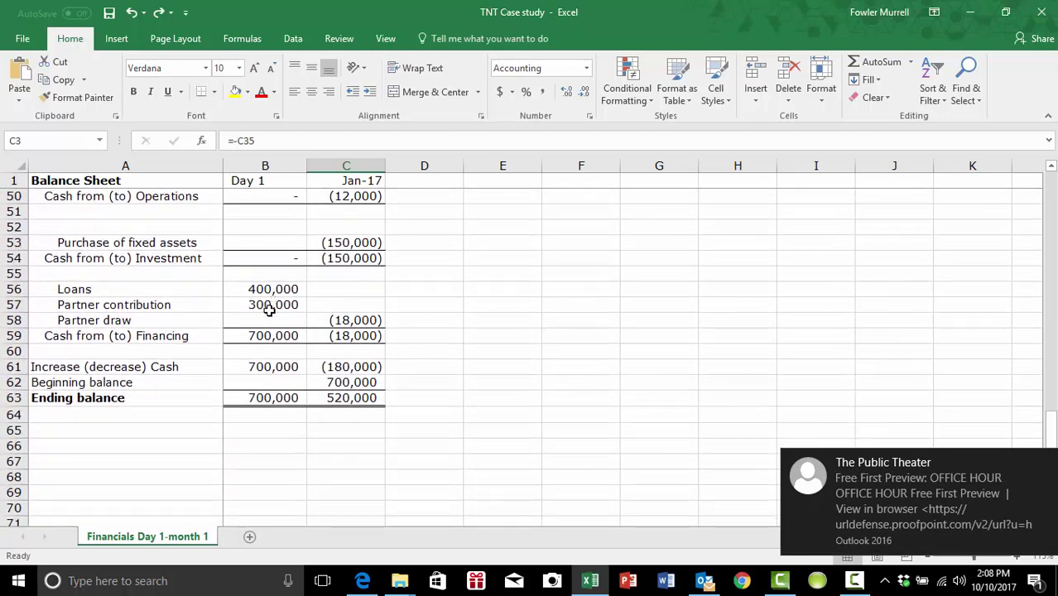
Enter the check formula =B45-B63 in B64, below the indirect cash flow statement's Day 1 ending balance
{"action": "left_click", "coordinate": [269, 414]}
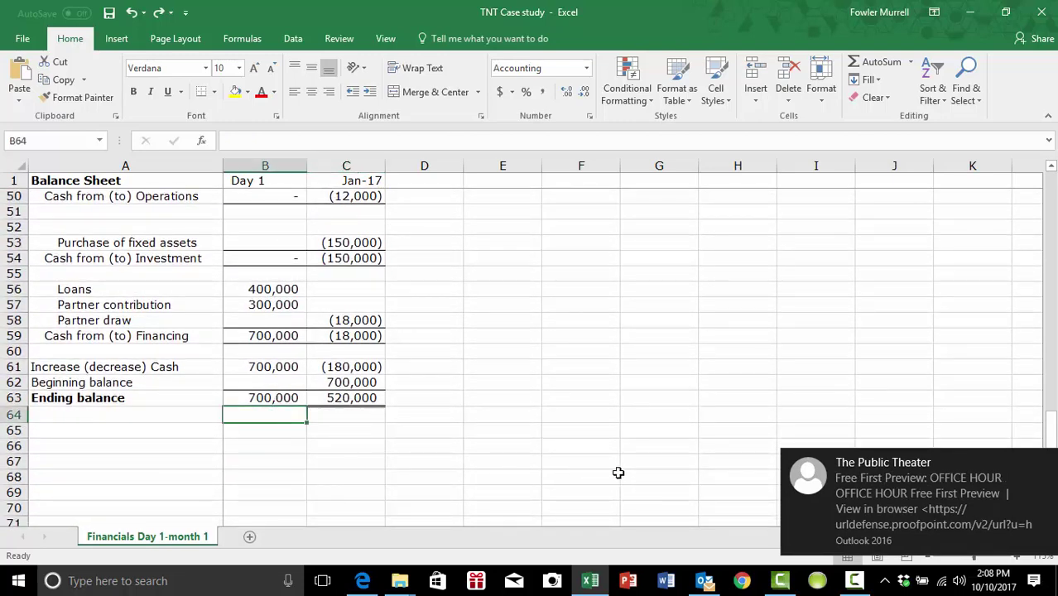
{"action": "type", "text": "="}
{"action": "scroll", "coordinate": [618, 473], "scroll_direction": "up", "scroll_amount": 3}
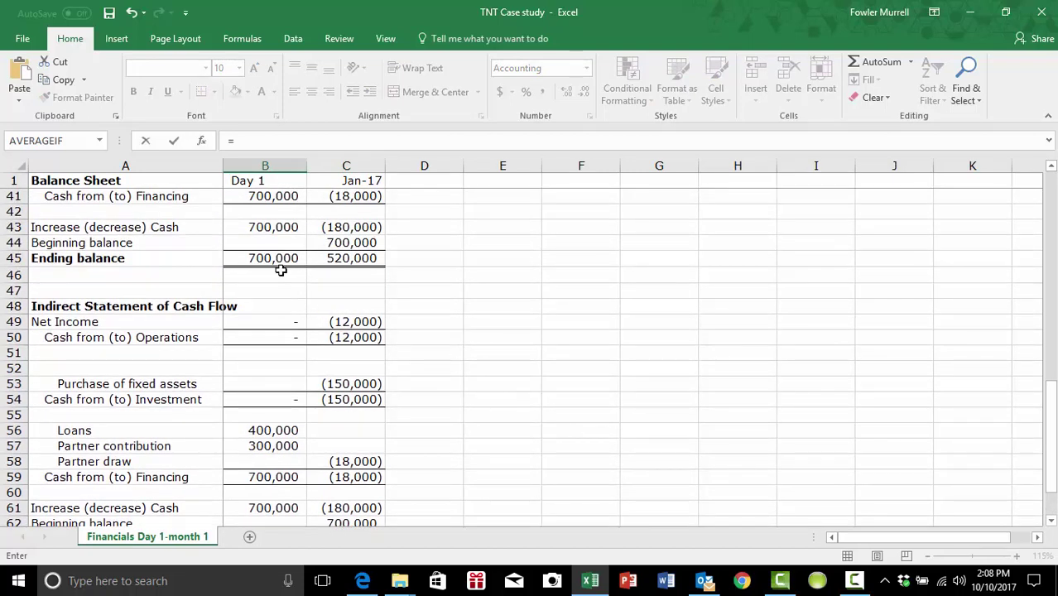
{"action": "left_click", "coordinate": [268, 254]}
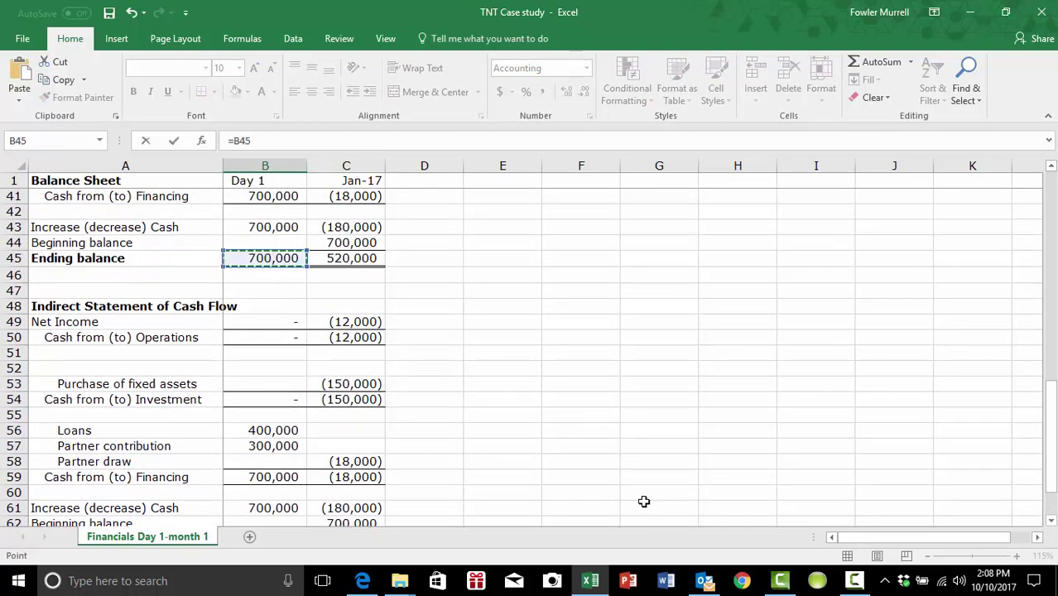
{"action": "type", "text": "-"}
{"action": "scroll", "coordinate": [643, 500], "scroll_direction": "down", "scroll_amount": 3}
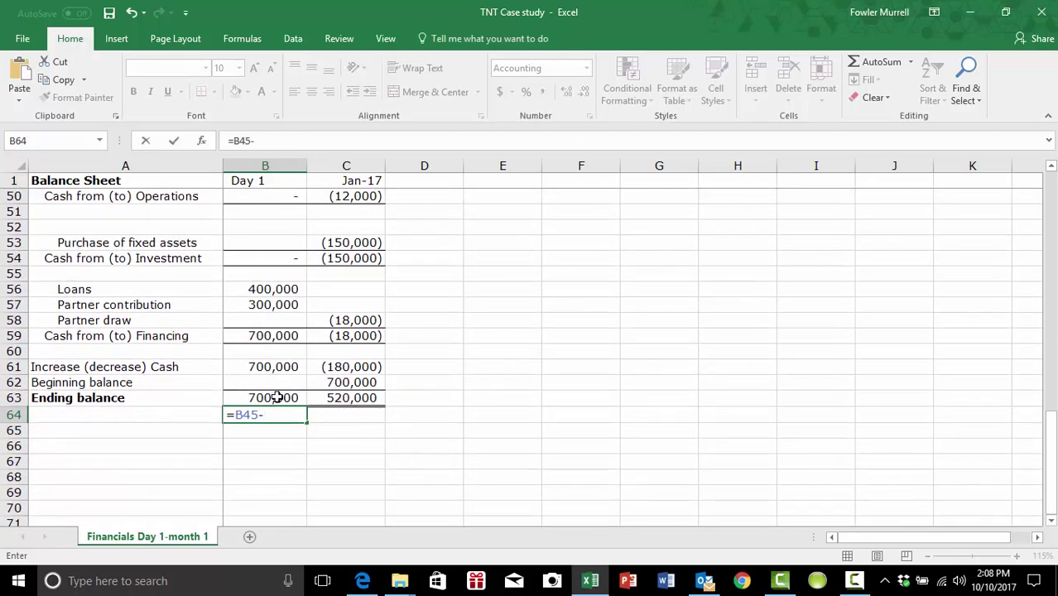
{"action": "left_click", "coordinate": [275, 398]}
{"action": "key", "text": "Tab"}
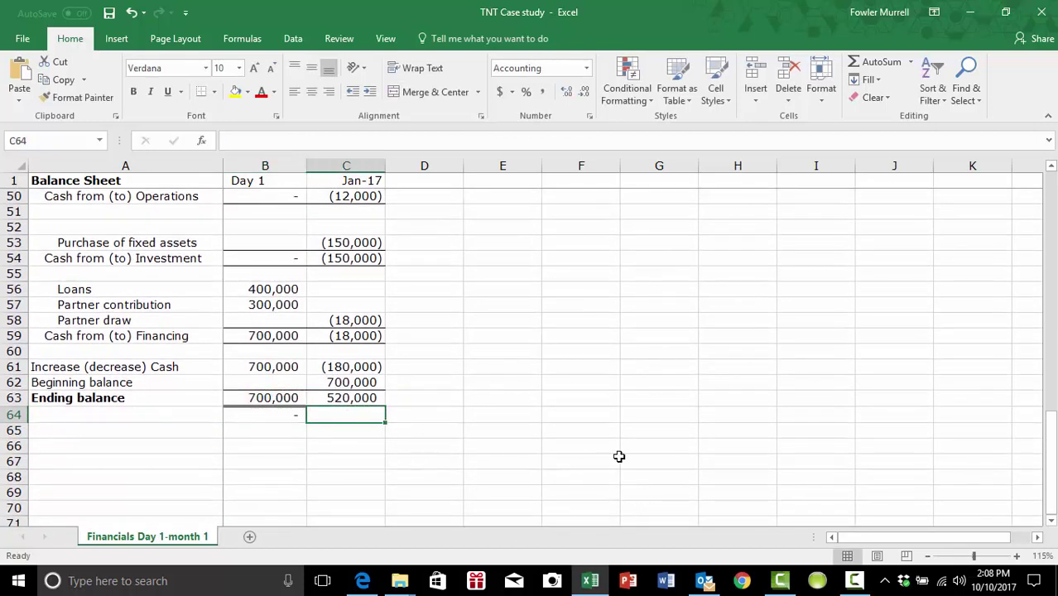
Test the B64 check formula by clearing the Day 1 Loans amount in B56 and undoing the deletion
{"action": "scroll", "coordinate": [618, 456], "scroll_direction": "up", "scroll_amount": 2}
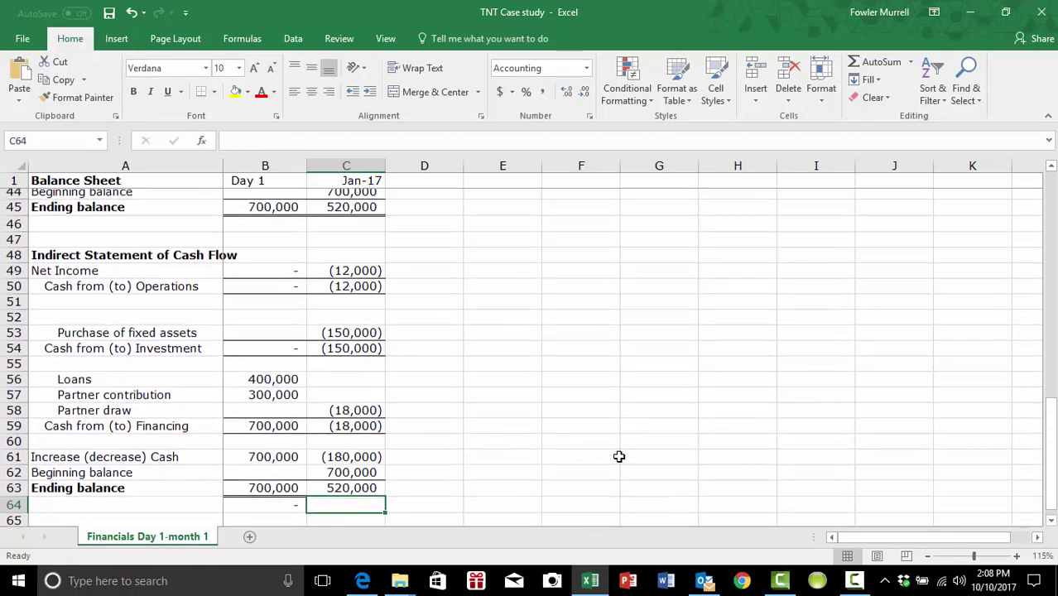
{"action": "left_click", "coordinate": [282, 381]}
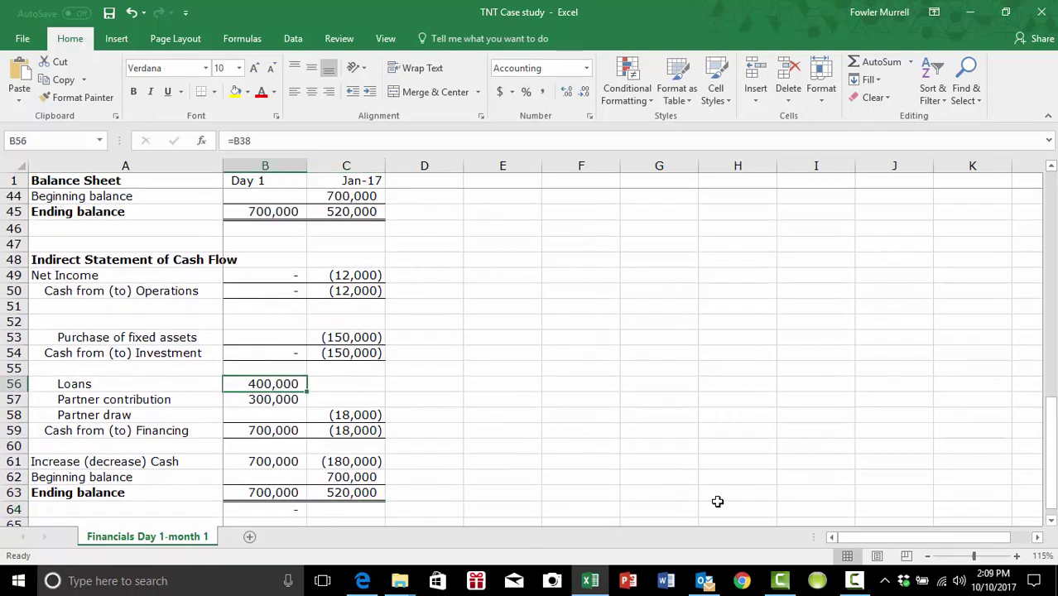
{"action": "key", "text": "Delete"}
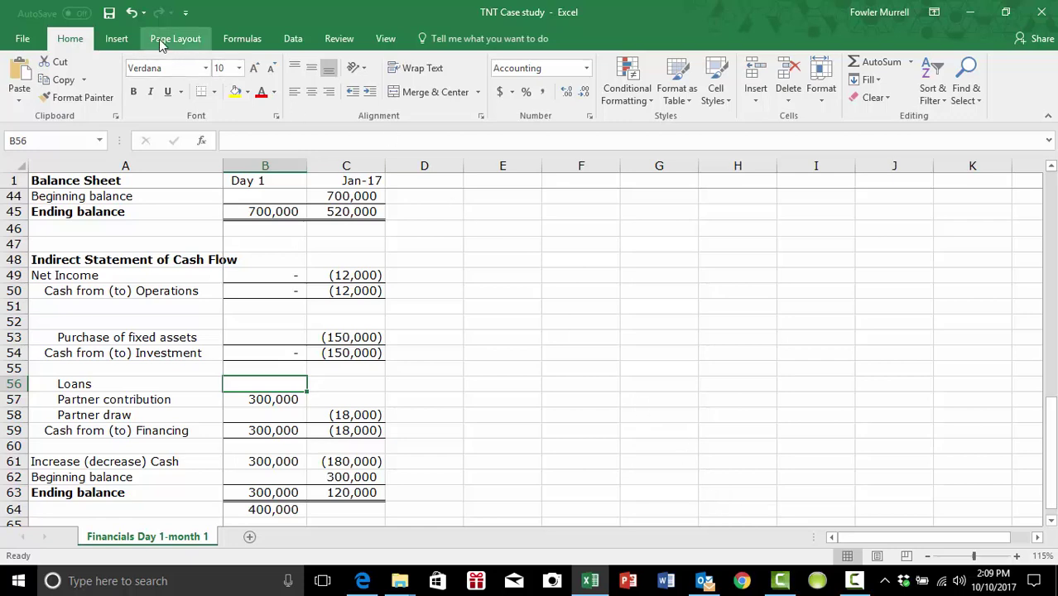
{"action": "left_click", "coordinate": [131, 12]}
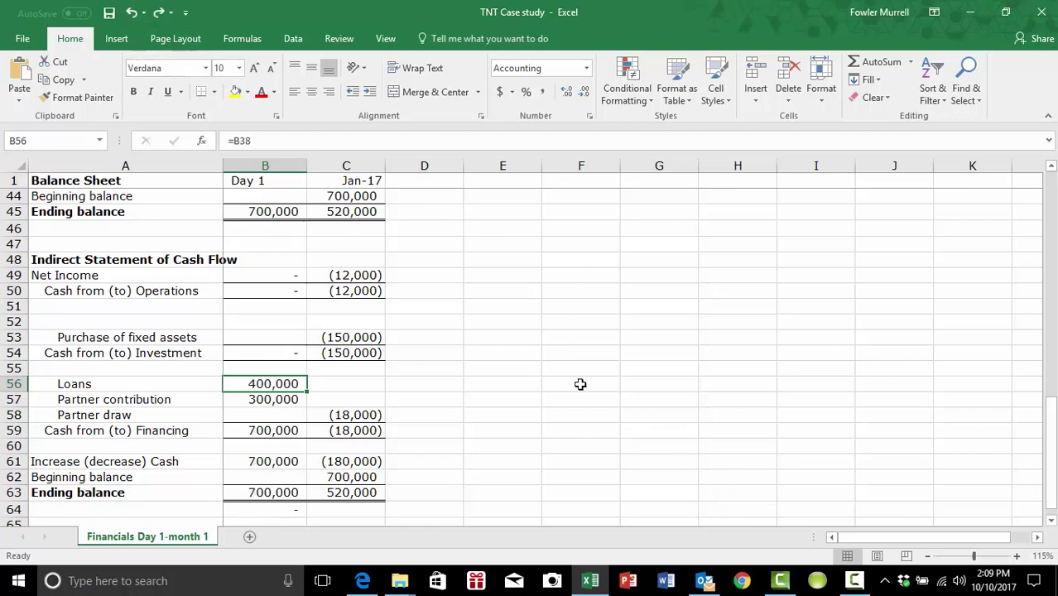
Set up a new conditional formatting rule for B64 that formats only cells with a cell value not equal to 0
{"action": "scroll", "coordinate": [579, 383], "scroll_direction": "down", "scroll_amount": 2}
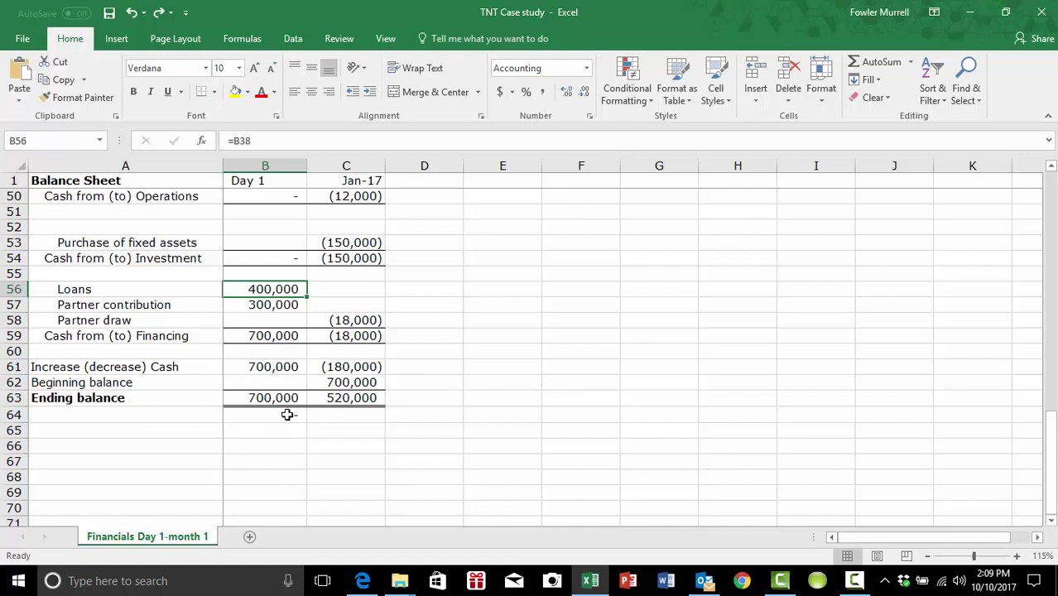
{"action": "left_click", "coordinate": [286, 414]}
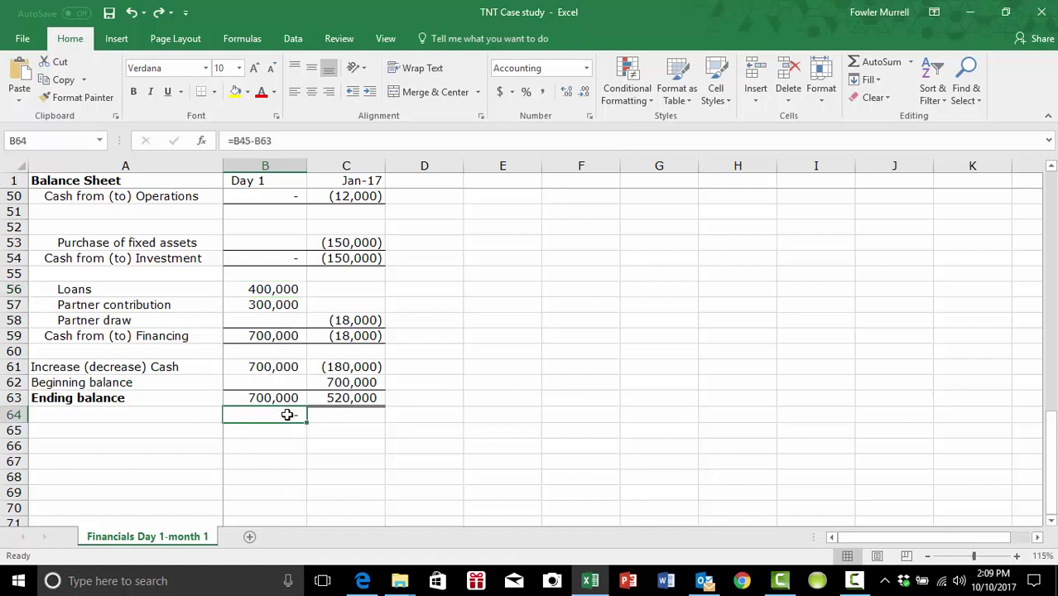
{"action": "left_click", "coordinate": [652, 98]}
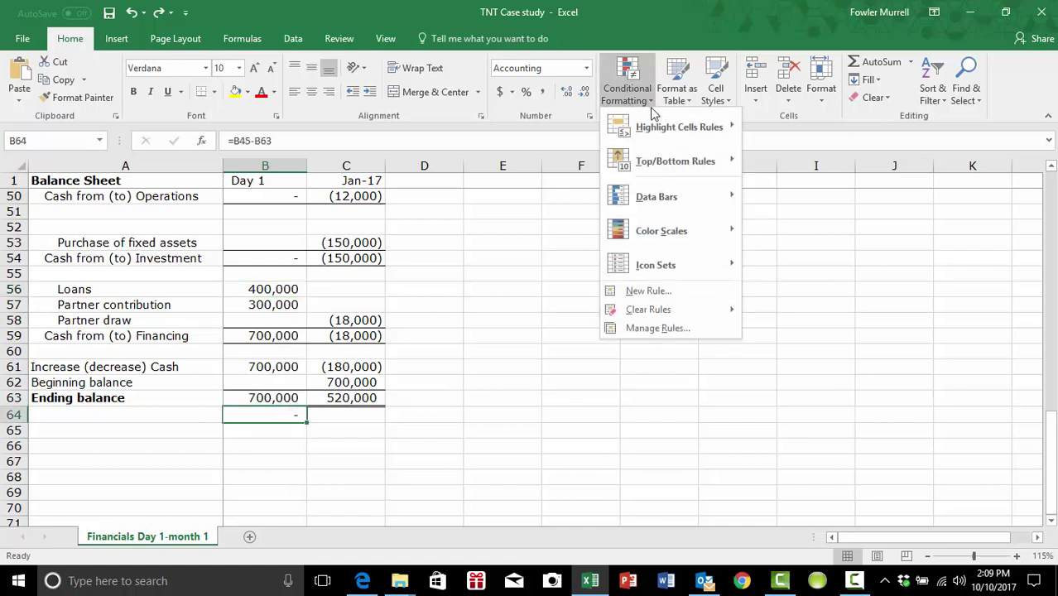
{"action": "mouse_move", "coordinate": [653, 128]}
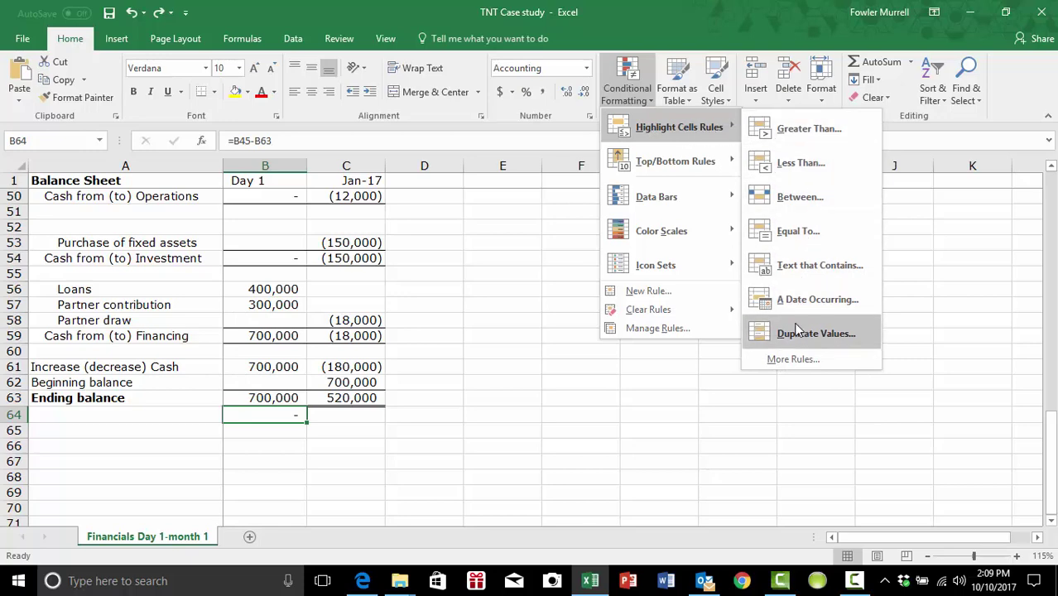
{"action": "left_click", "coordinate": [793, 359]}
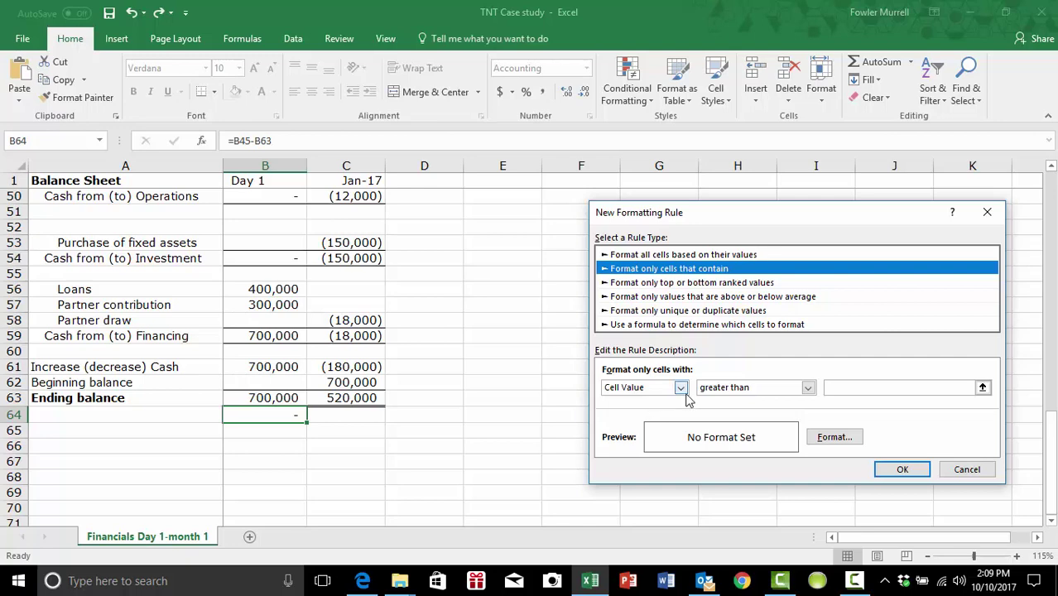
{"action": "left_click", "coordinate": [808, 387]}
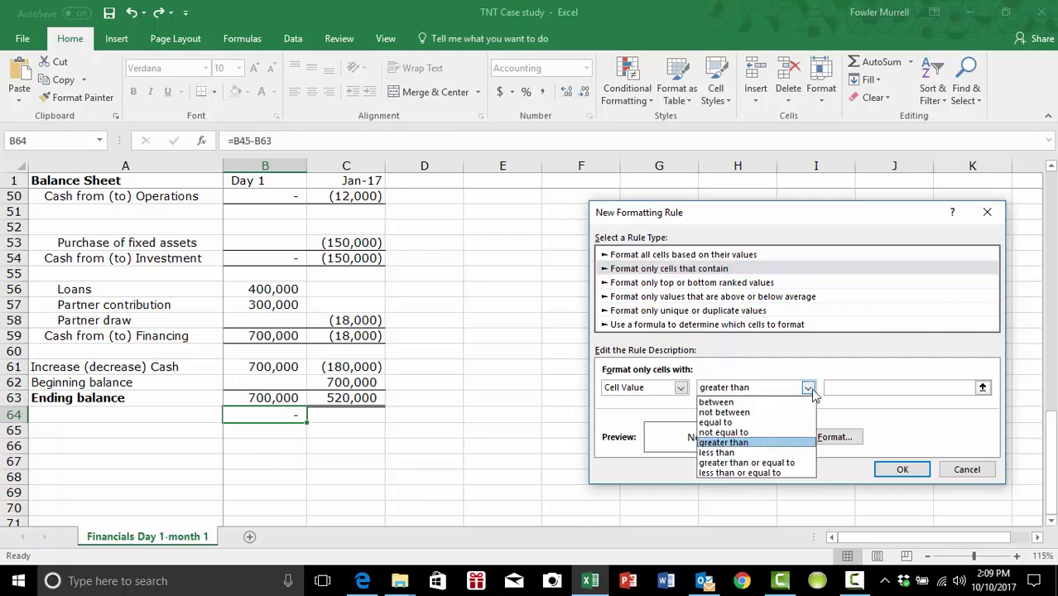
{"action": "left_click", "coordinate": [734, 433]}
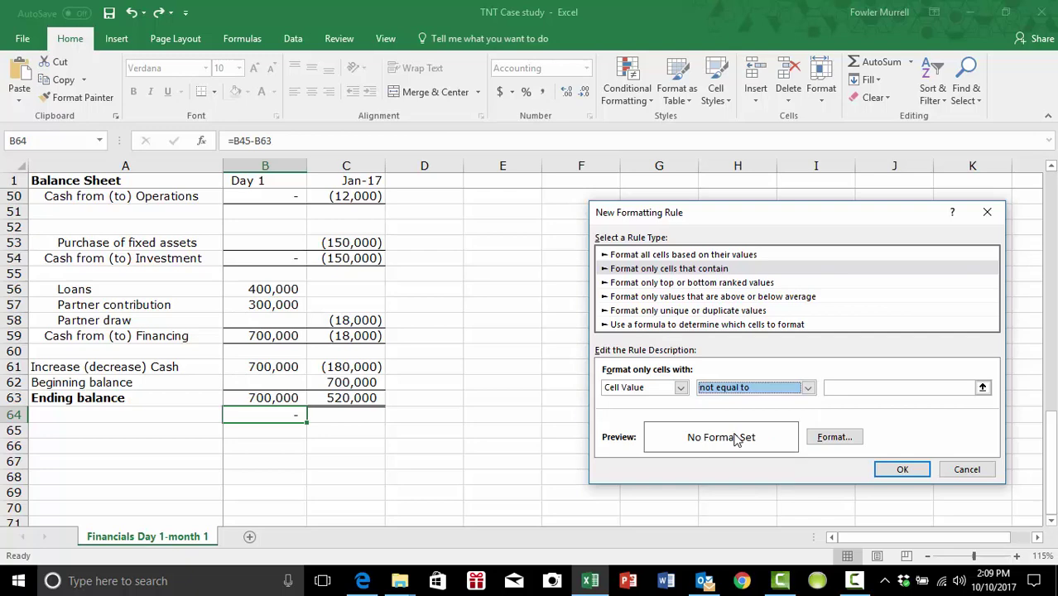
{"action": "left_click", "coordinate": [848, 387]}
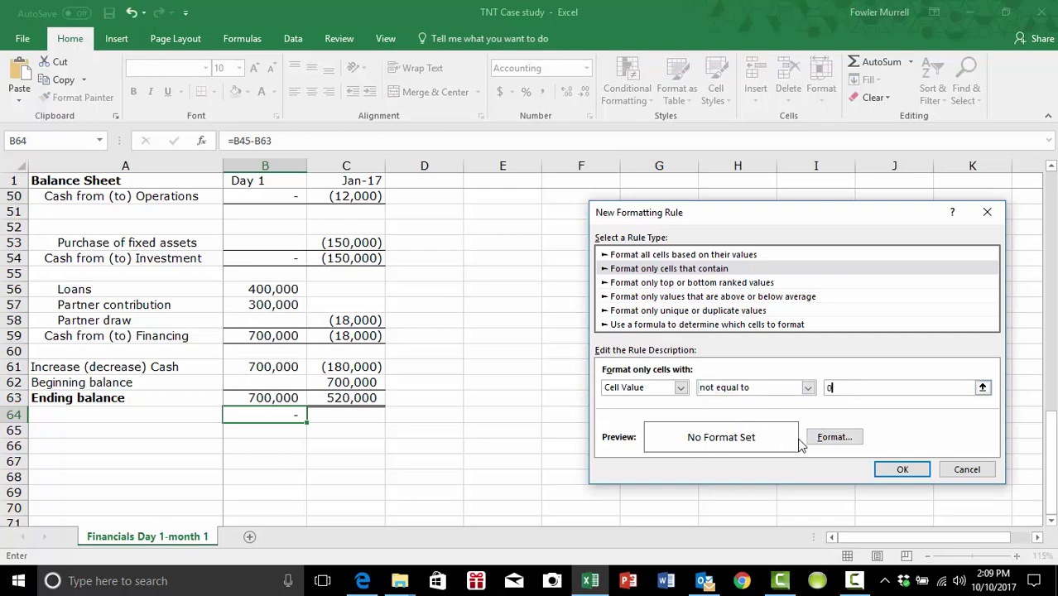
Give the B64 formatting rule a dark red background fill and apply it
{"action": "left_click", "coordinate": [826, 438]}
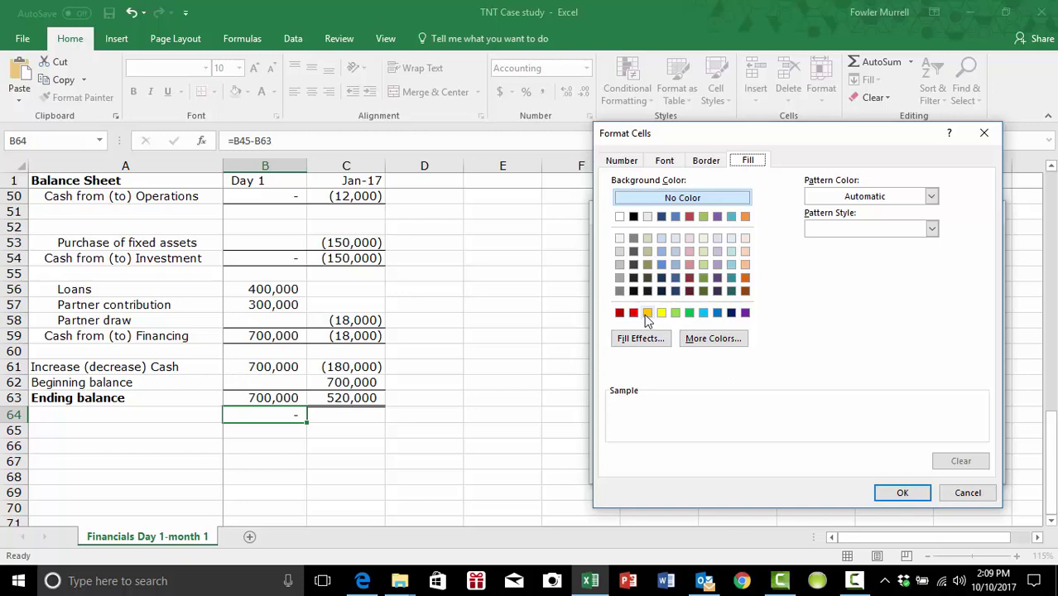
{"action": "left_click", "coordinate": [619, 313]}
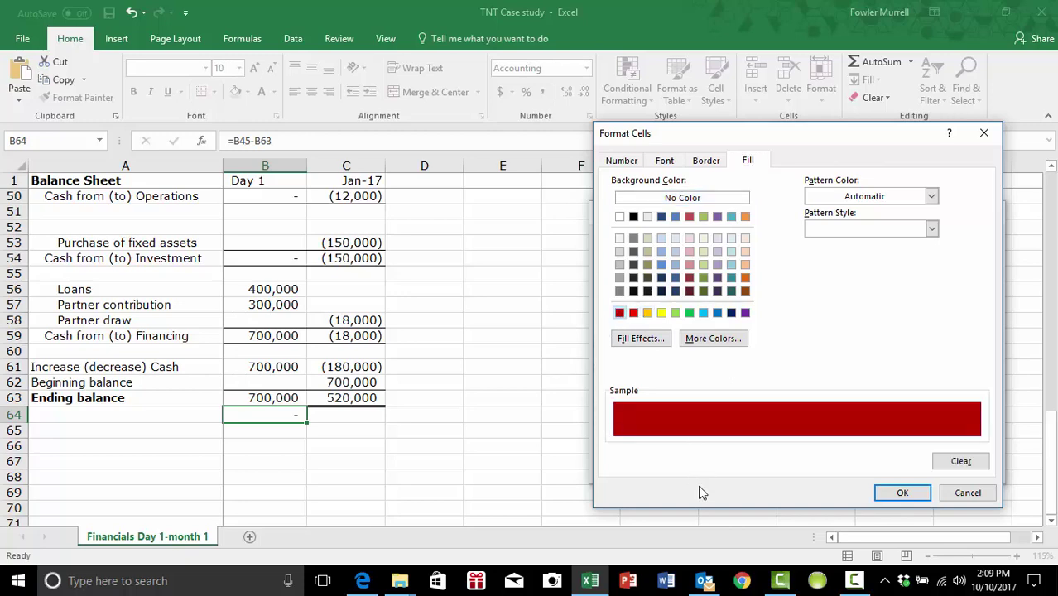
{"action": "left_click", "coordinate": [901, 494]}
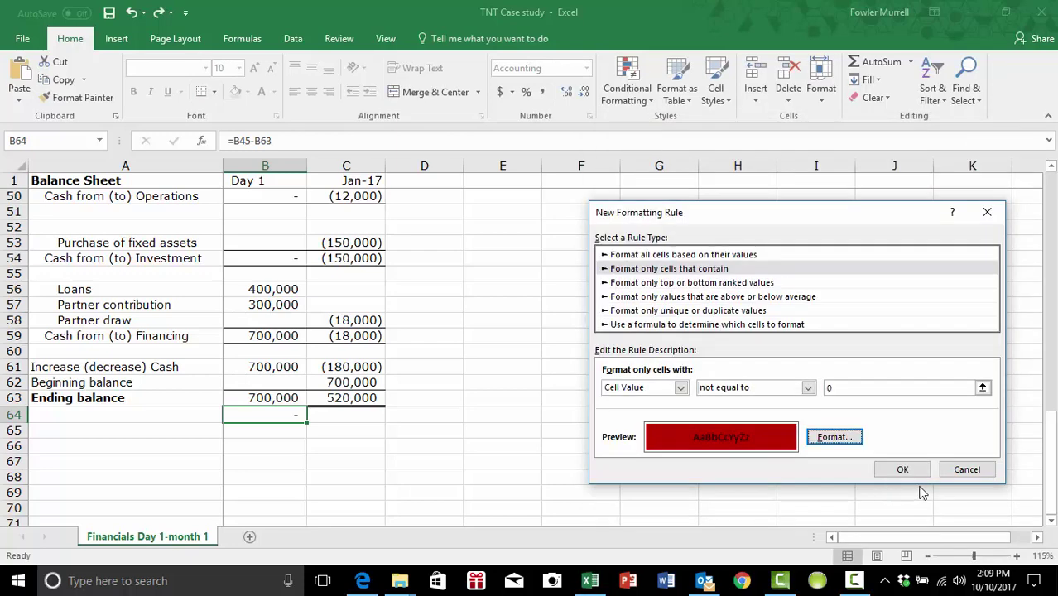
{"action": "left_click", "coordinate": [900, 469]}
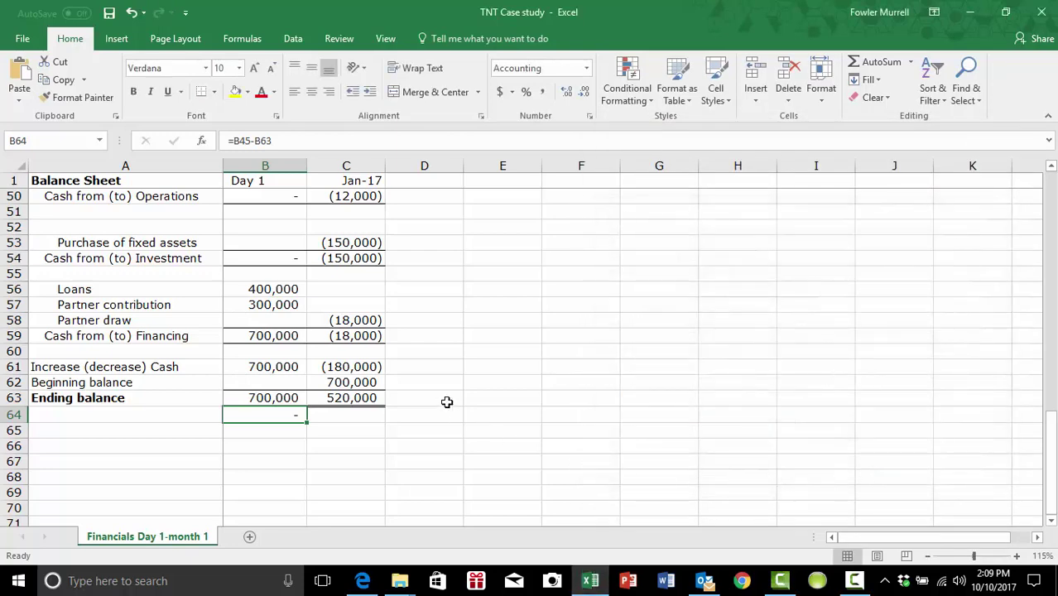
Test the red warning format in B64 by clearing the Day 1 Loans amount in B56 and undoing the deletion
{"action": "left_click", "coordinate": [271, 292]}
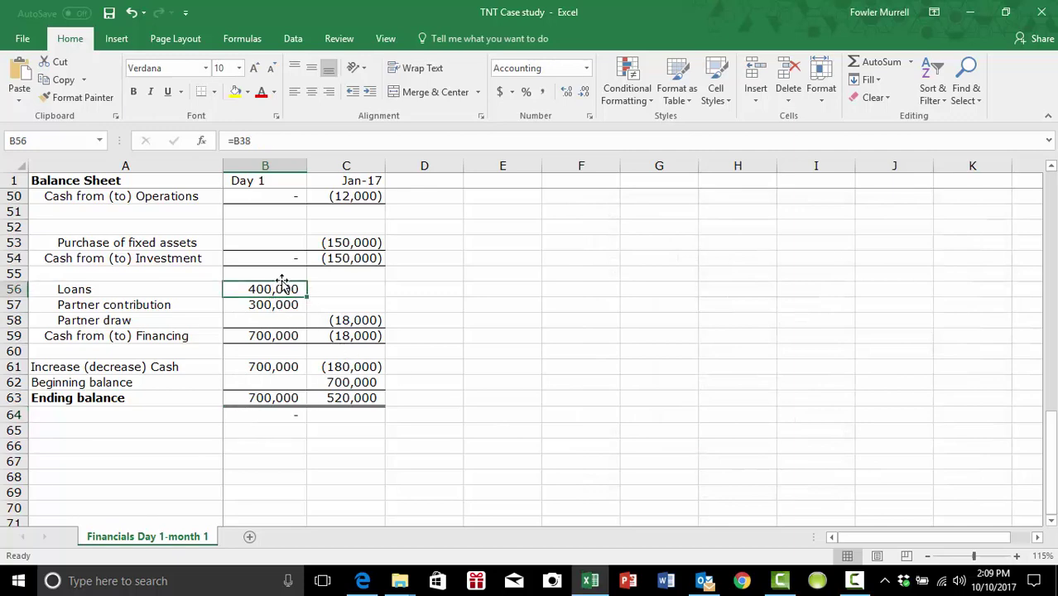
{"action": "key", "text": "Delete"}
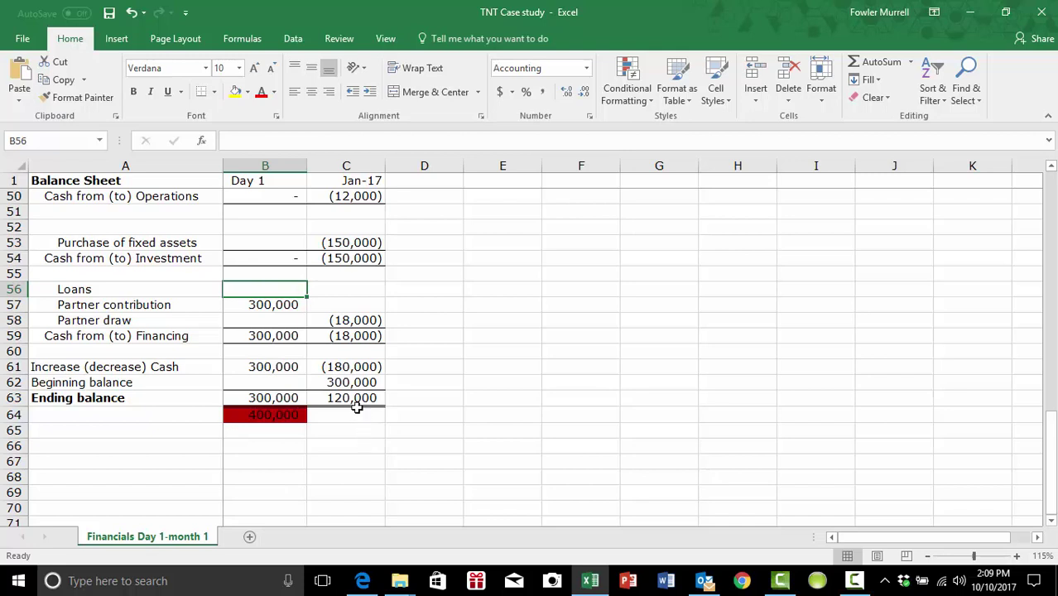
{"action": "left_click", "coordinate": [131, 14]}
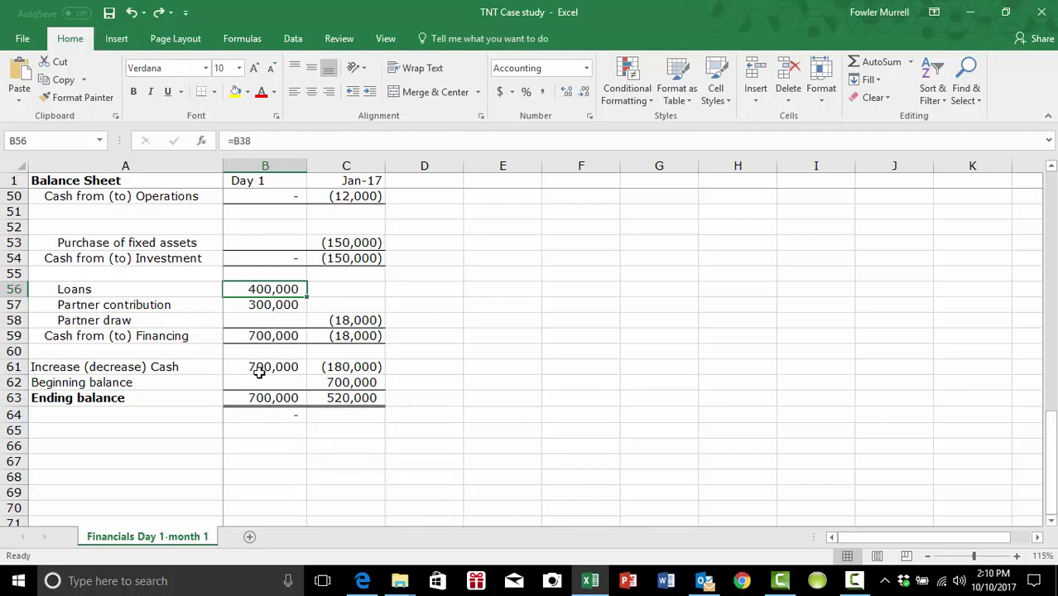
Copy the cash flow check formula and its conditional formatting from B64 to C64 for Jan-17
{"action": "left_click", "coordinate": [287, 415]}
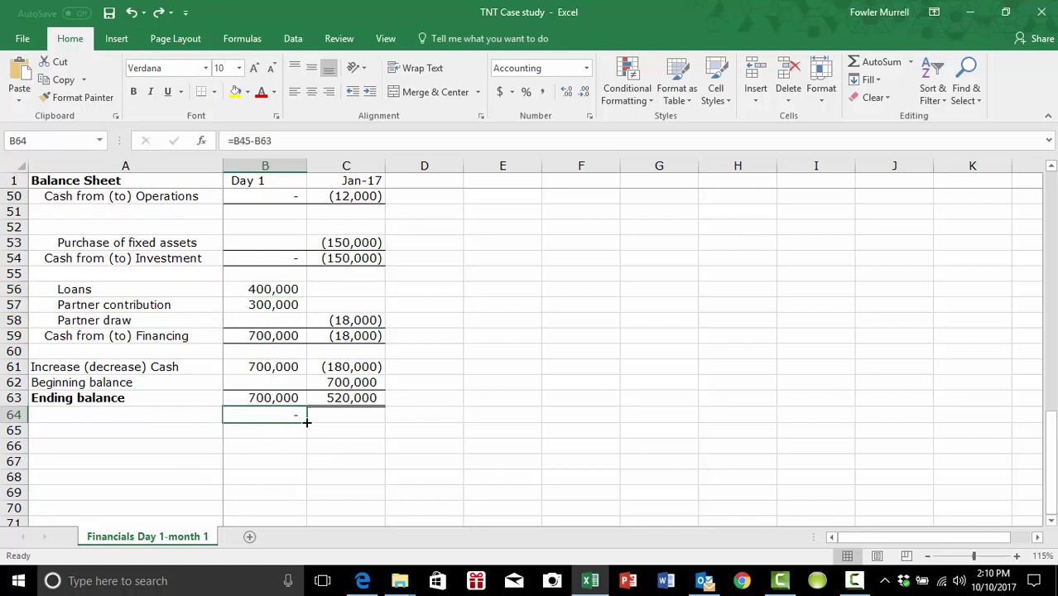
{"action": "left_click_drag", "start_coordinate": [307, 420], "coordinate": [363, 431]}
{"action": "left_click", "coordinate": [360, 446]}
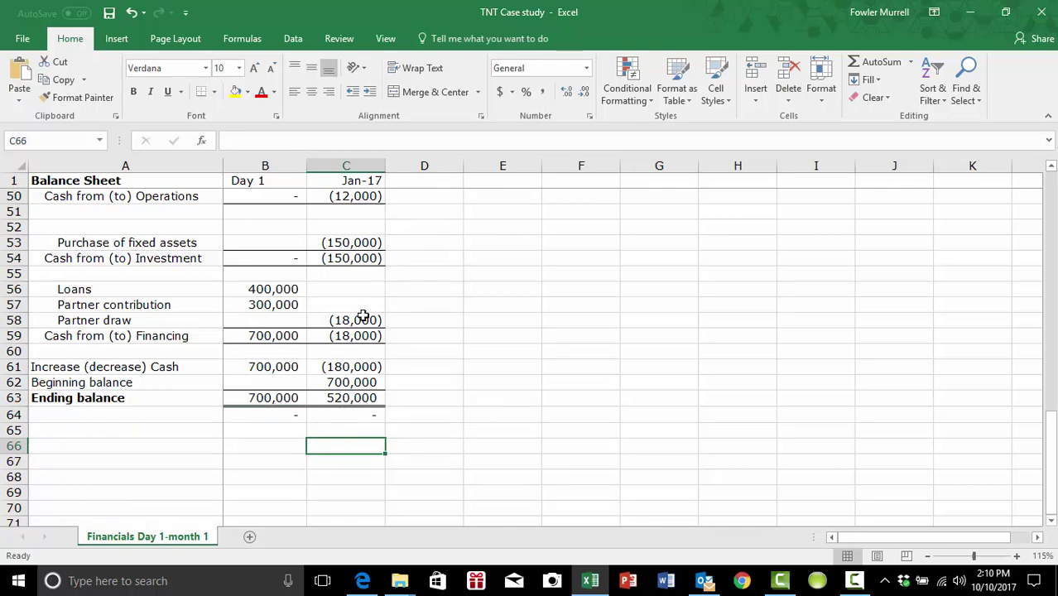
Review the balance sheet, income statement and both cash flow statements, including the check rows 12 and 64
{"action": "scroll", "coordinate": [363, 314], "scroll_direction": "up", "scroll_amount": 1}
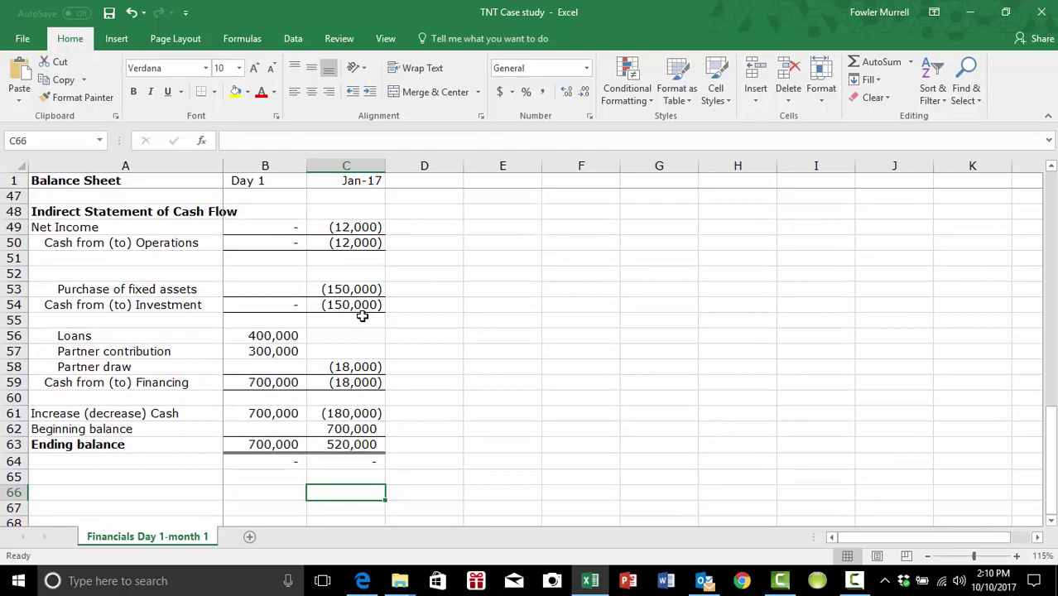
{"action": "scroll", "coordinate": [362, 315], "scroll_direction": "up", "scroll_amount": 3}
{"action": "scroll", "coordinate": [362, 315], "scroll_direction": "down", "scroll_amount": 3}
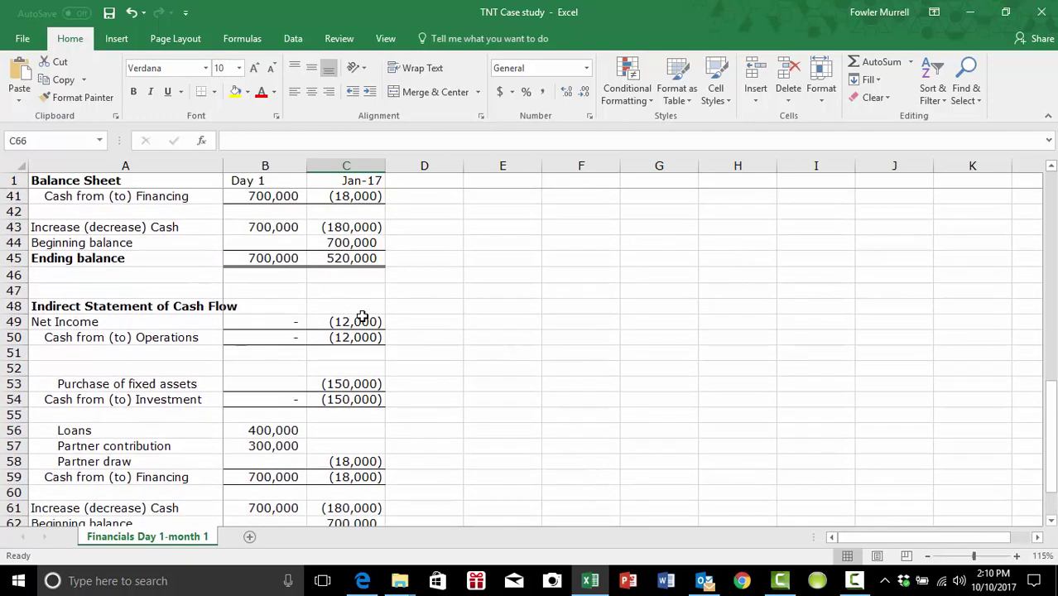
{"action": "scroll", "coordinate": [362, 315], "scroll_direction": "down", "scroll_amount": 1}
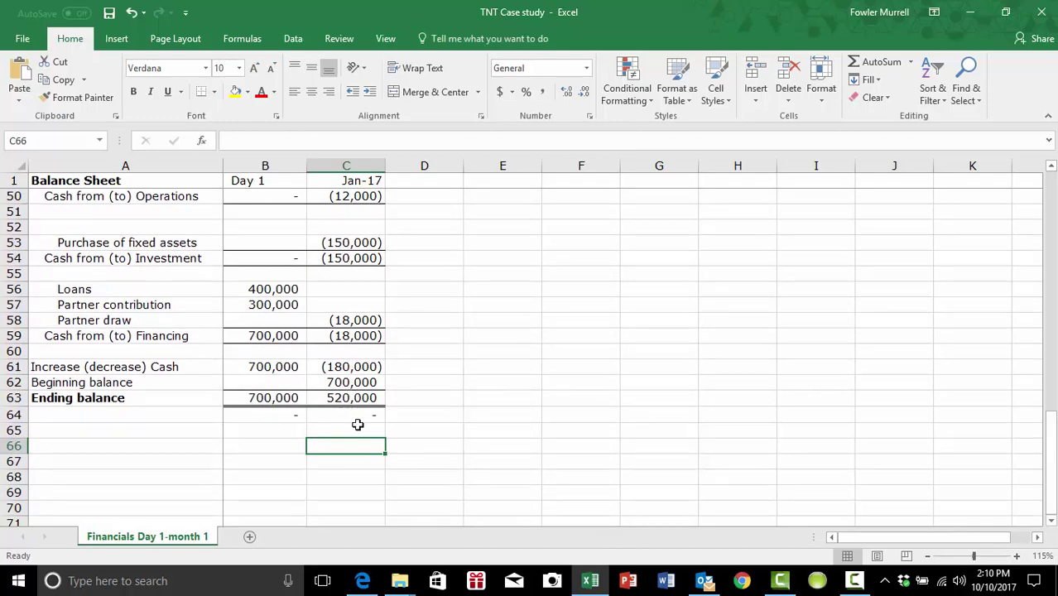
{"action": "scroll", "coordinate": [366, 419], "scroll_direction": "up", "scroll_amount": 7}
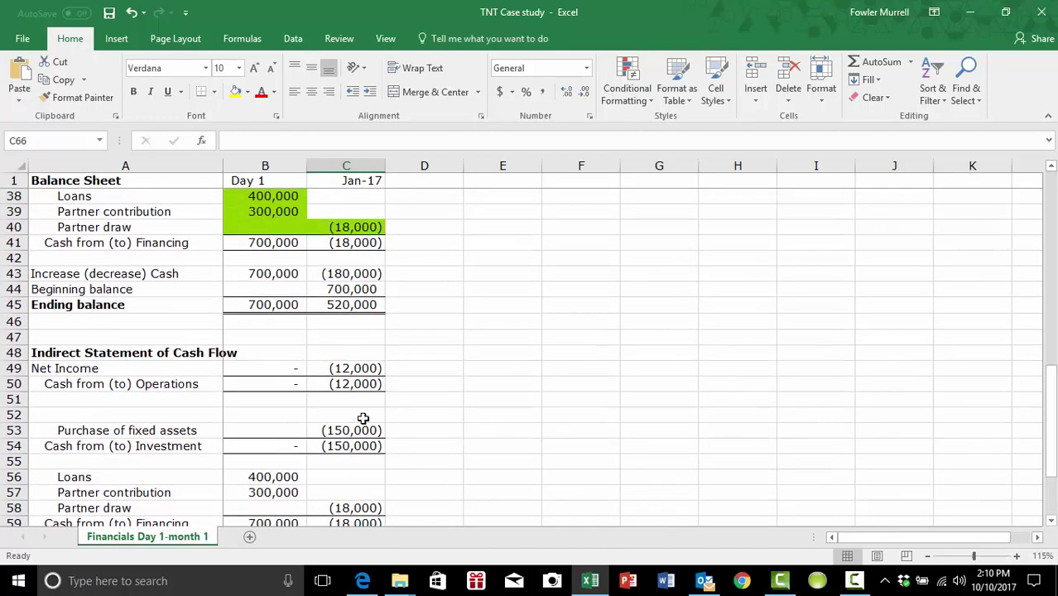
{"action": "scroll", "coordinate": [364, 418], "scroll_direction": "up", "scroll_amount": 9}
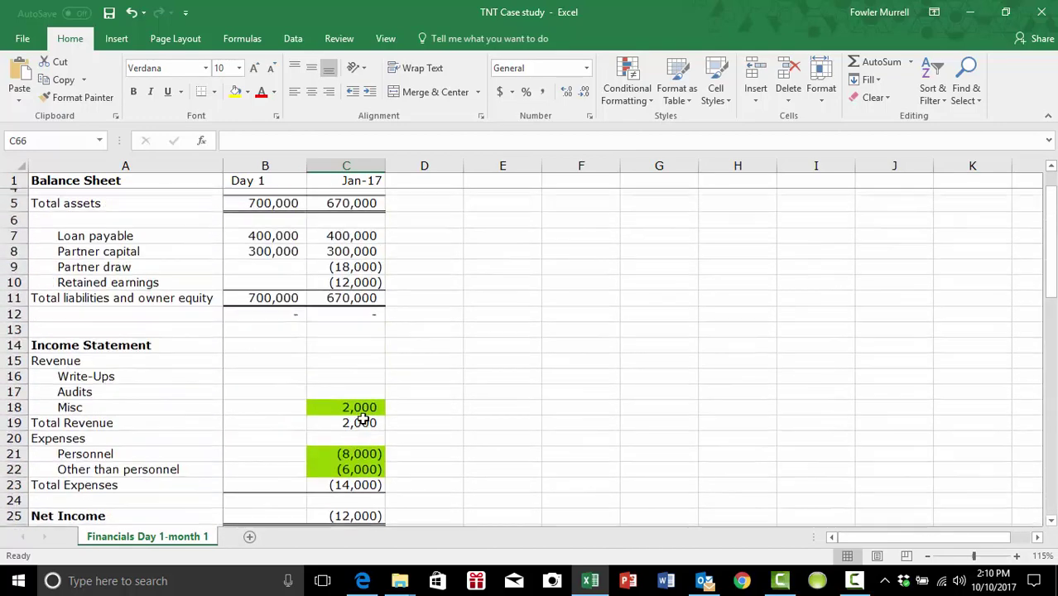
{"action": "scroll", "coordinate": [367, 410], "scroll_direction": "down", "scroll_amount": 8}
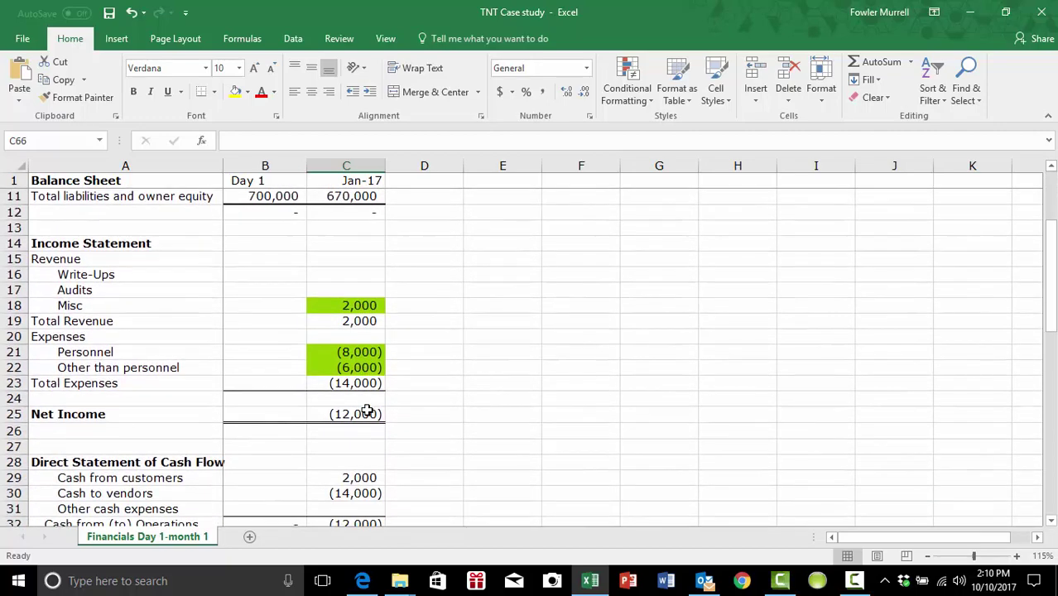
{"action": "scroll", "coordinate": [367, 409], "scroll_direction": "down", "scroll_amount": 6}
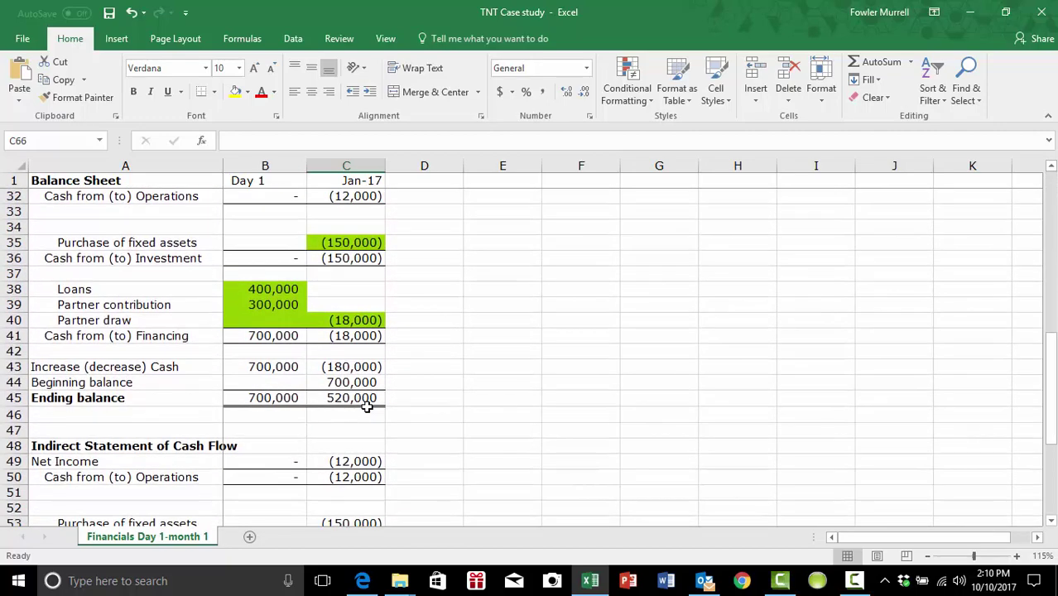
{"action": "scroll", "coordinate": [366, 408], "scroll_direction": "down", "scroll_amount": 2}
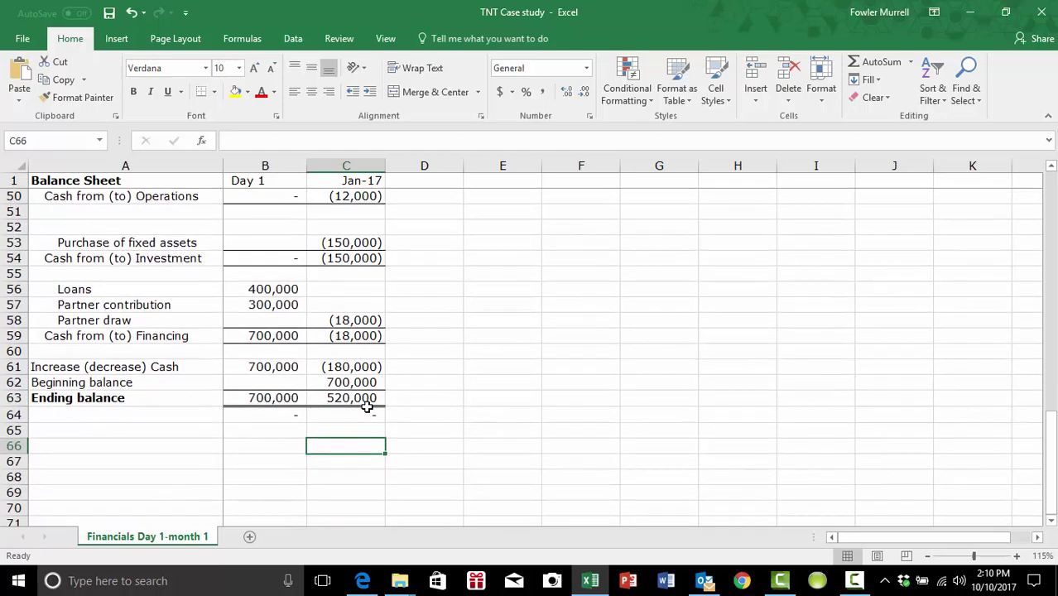